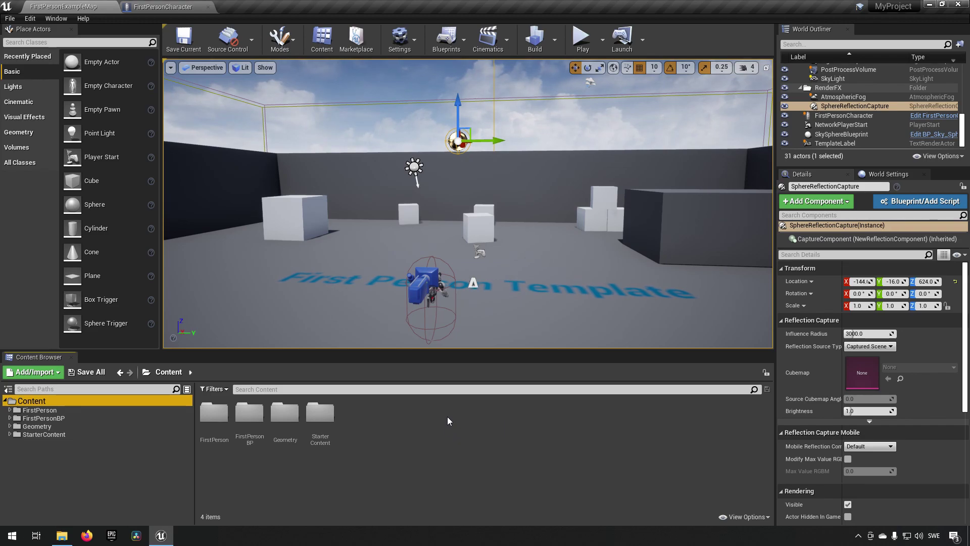
# - Create a new folder named Blueprints under Content
pyautogui.rightClick(35, 402)
pyautogui.click(120, 167)
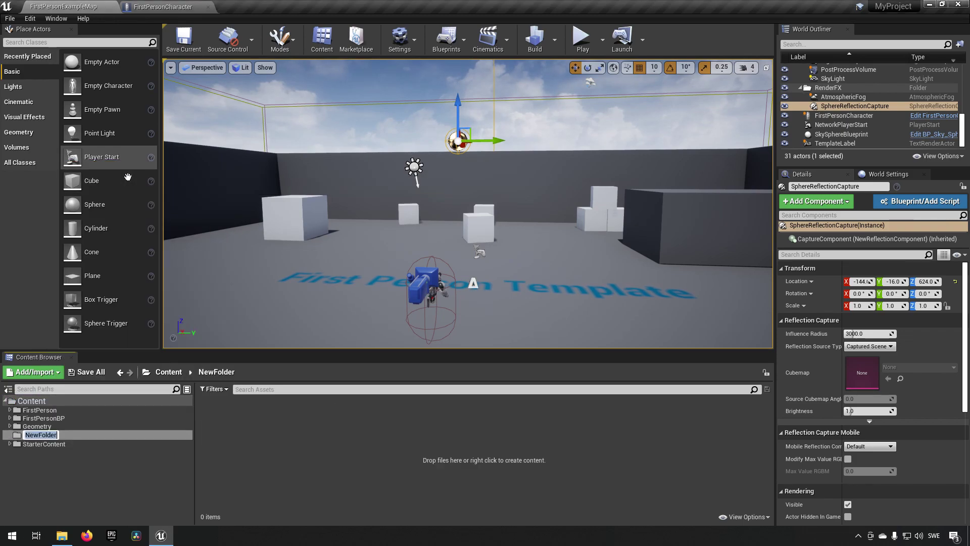
pyautogui.write('Blueprints')
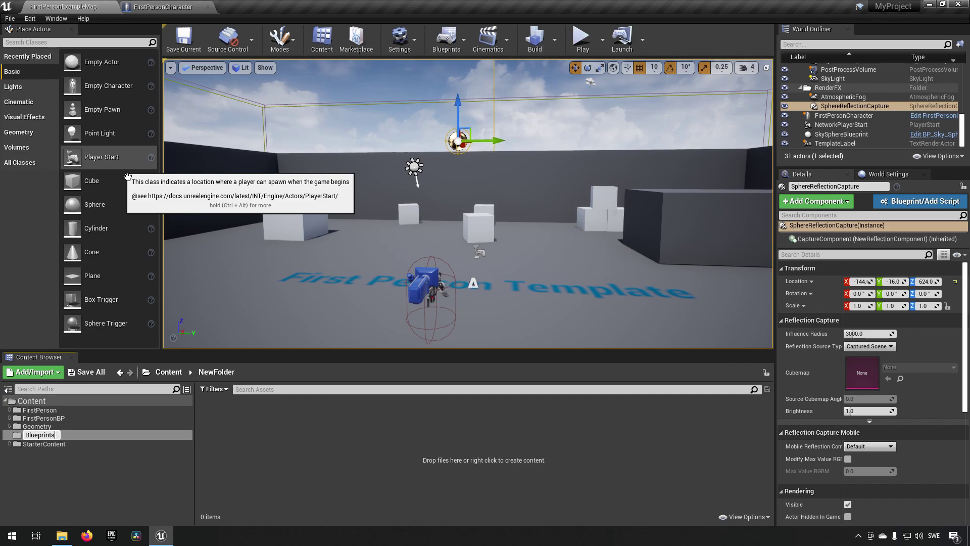
pyautogui.press('Return')
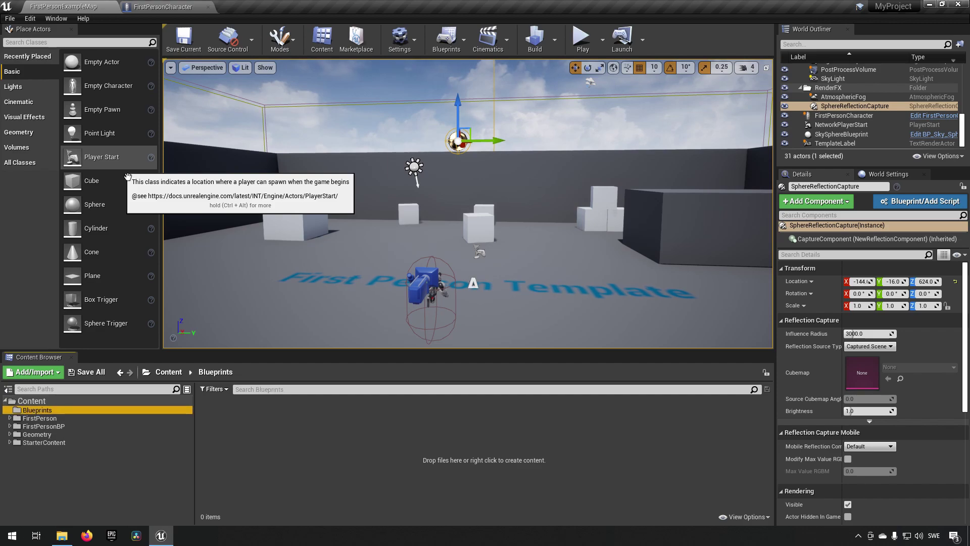
# - Create a Widget Blueprint named W_Keypad in Blueprints and open it in the designer
pyautogui.click(276, 425)
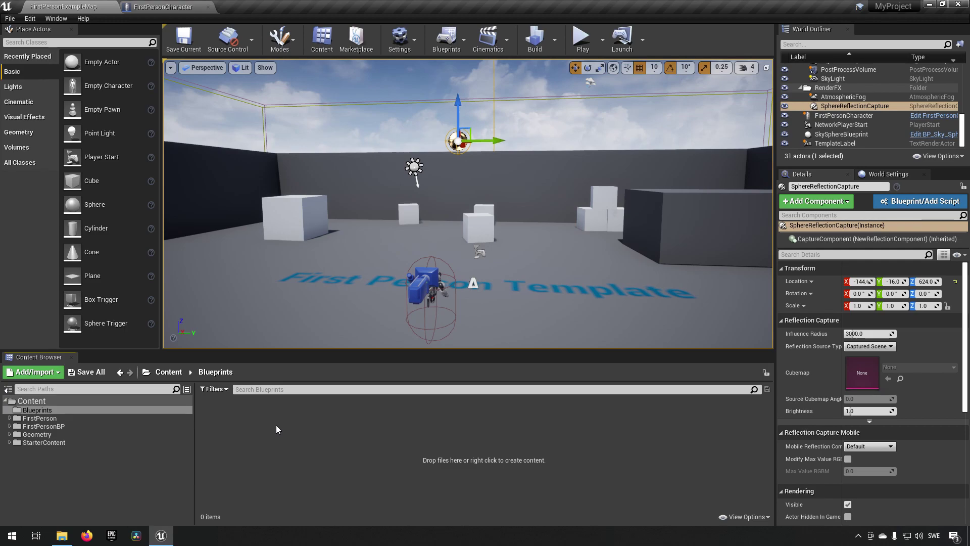
pyautogui.rightClick(263, 429)
pyautogui.moveTo(275, 418)
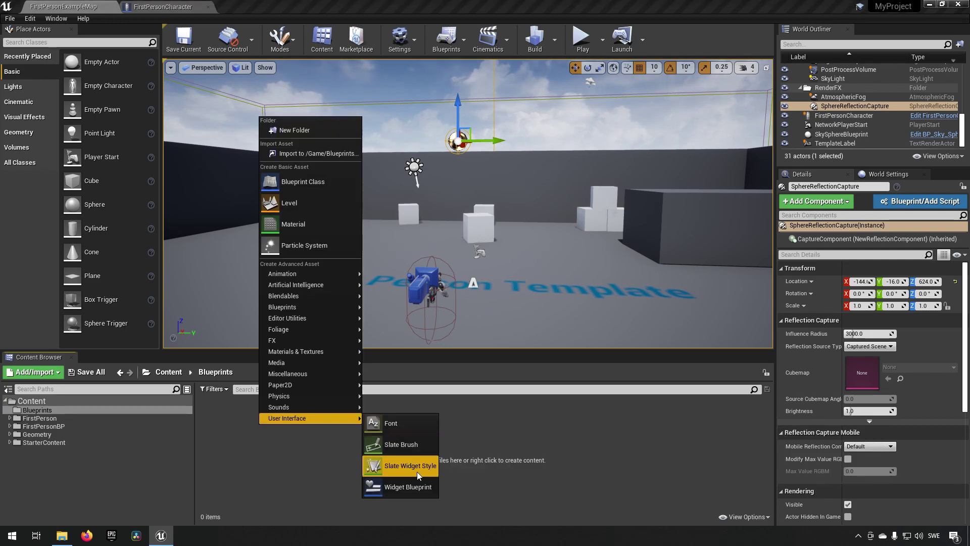
pyautogui.click(414, 484)
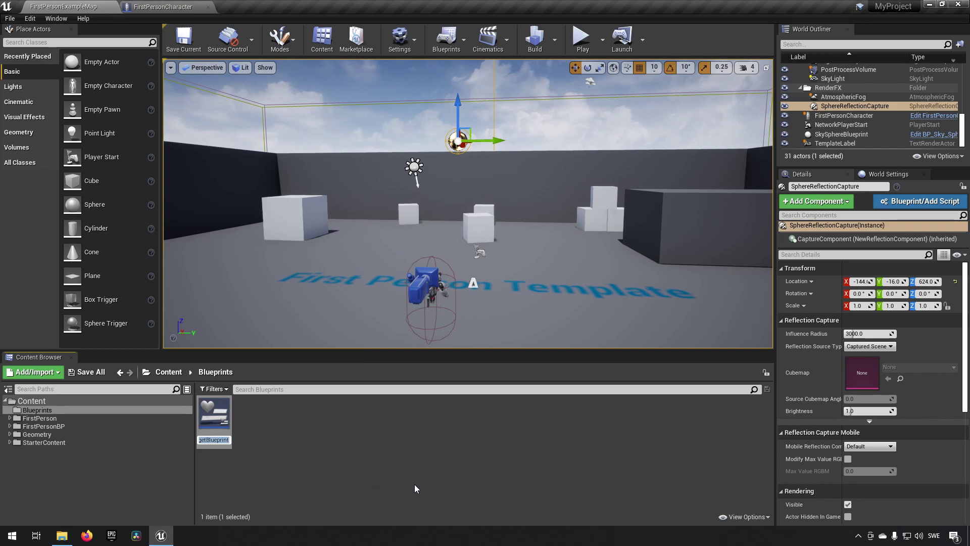
pyautogui.press('BackSpace')
pyautogui.hotkey('ctrl', 'w')
pyautogui.write('W')
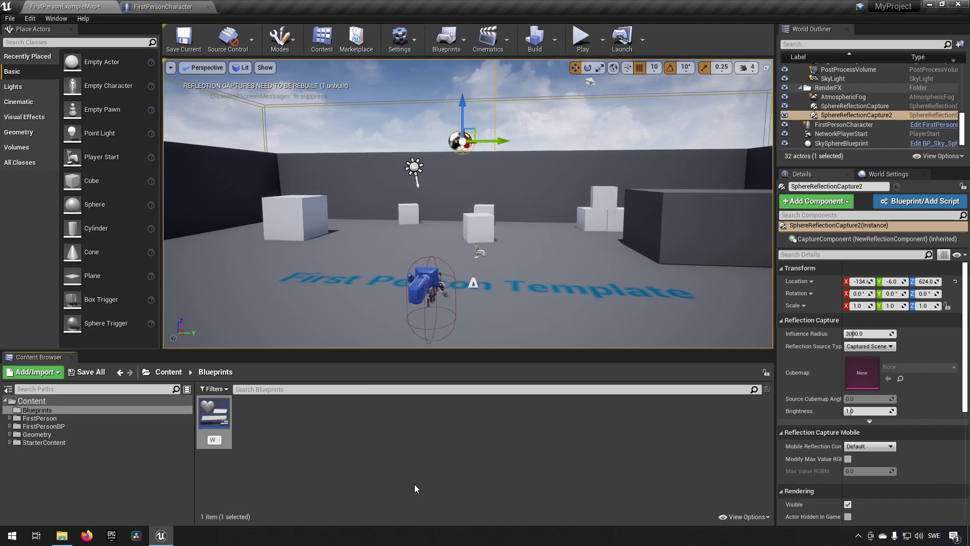
pyautogui.write('_Keyapad')
pyautogui.press('Return')
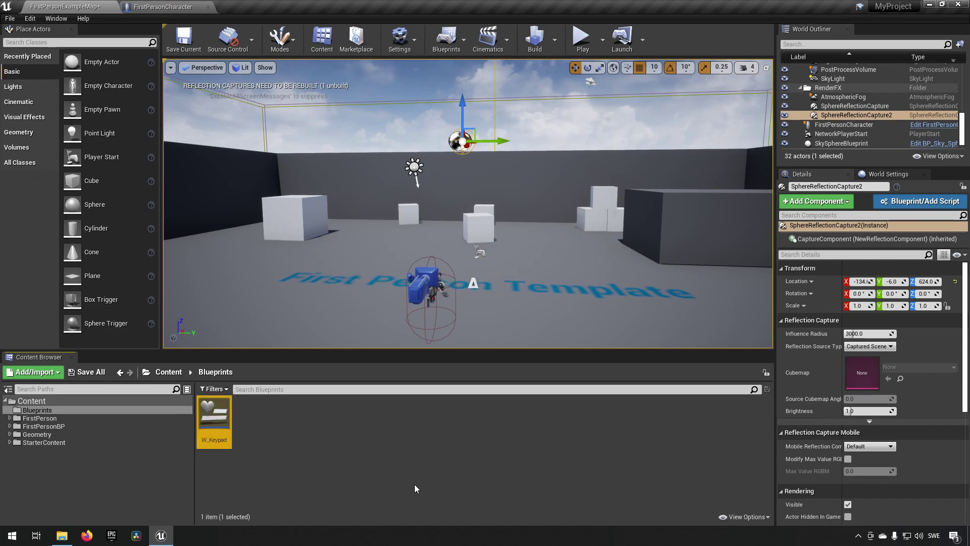
pyautogui.doubleClick(203, 429)
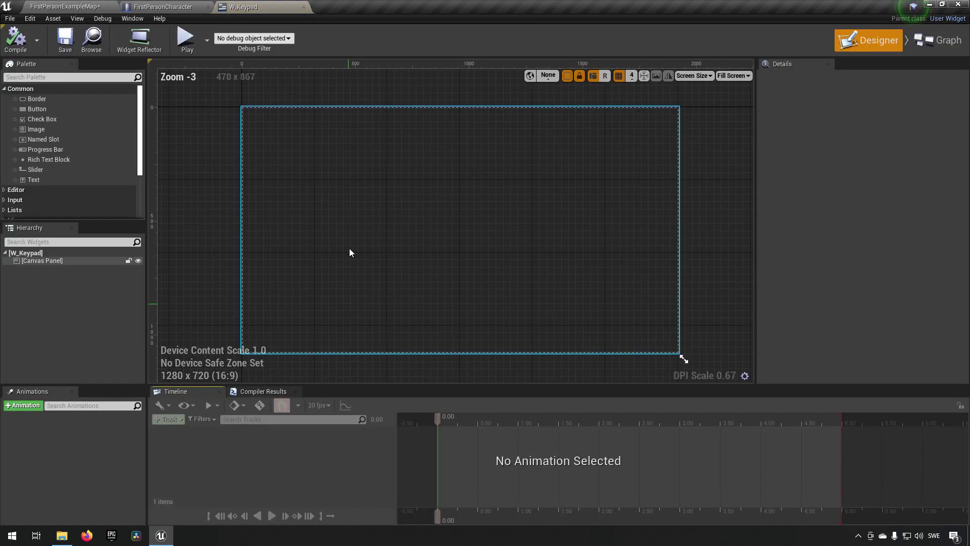
# - Place a Button on the W_Keypad canvas and duplicate it up to Button_3
pyautogui.moveTo(43, 111); pyautogui.dragTo(455, 224)
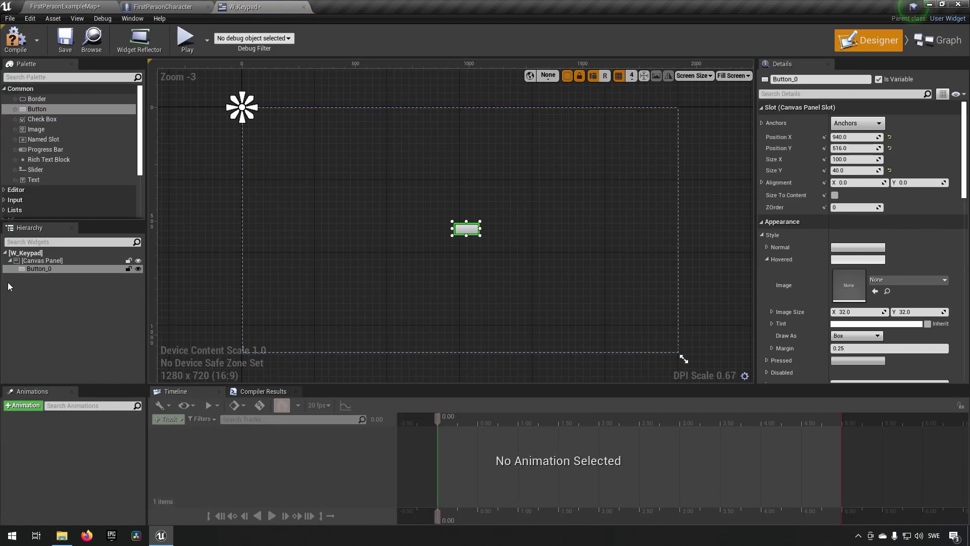
pyautogui.rightClick(44, 269)
pyautogui.click(74, 314)
pyautogui.rightClick(56, 275)
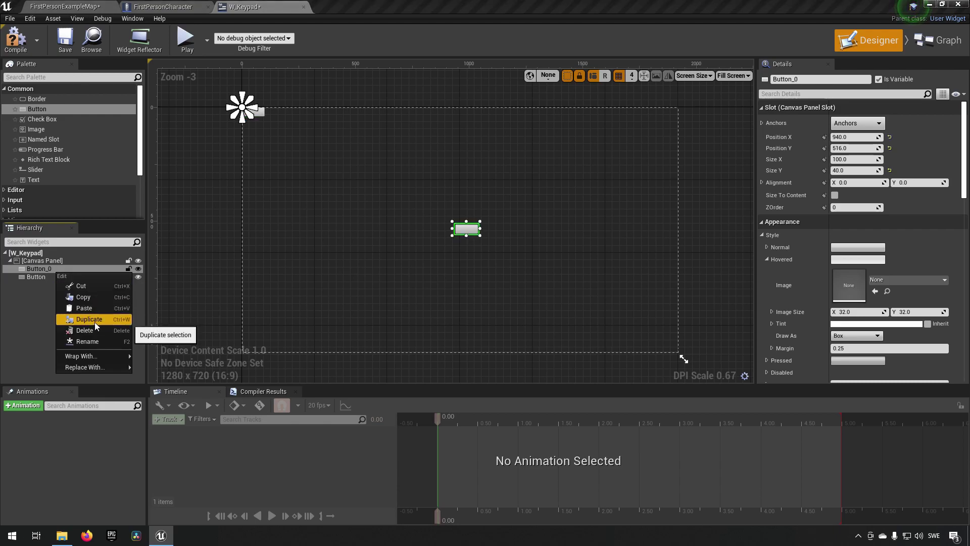
pyautogui.click(94, 320)
pyautogui.rightClick(57, 277)
pyautogui.click(90, 326)
pyautogui.rightClick(60, 291)
pyautogui.click(90, 337)
# - Duplicate further to reach nine buttons, then select all nine in the Hierarchy
pyautogui.rightClick(58, 300)
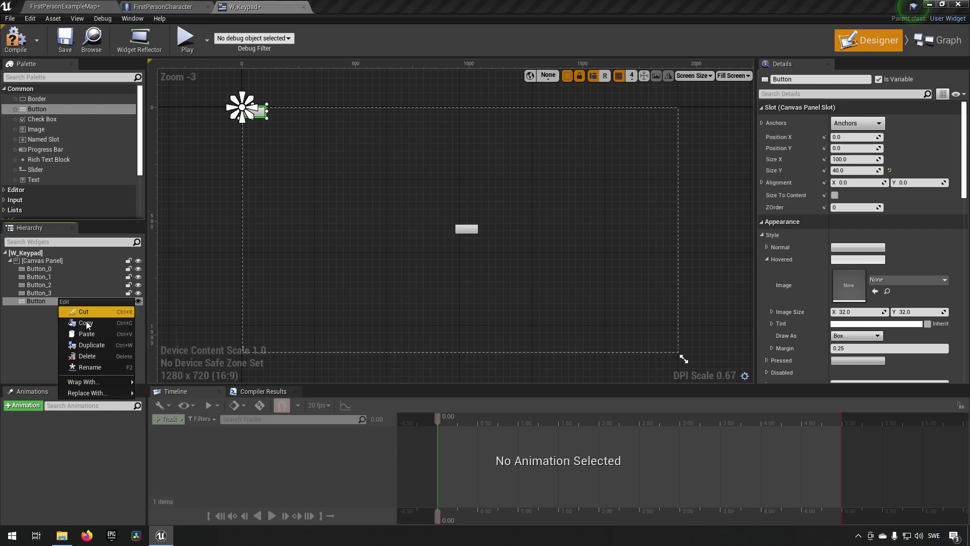
pyautogui.click(87, 348)
pyautogui.rightClick(63, 302)
pyautogui.click(97, 351)
pyautogui.rightClick(57, 302)
pyautogui.click(90, 351)
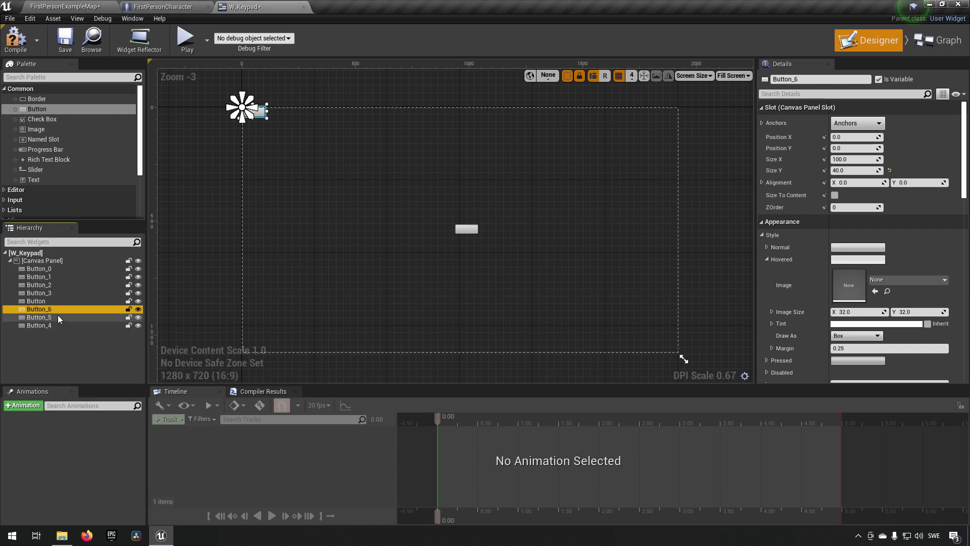
pyautogui.rightClick(58, 315)
pyautogui.click(86, 361)
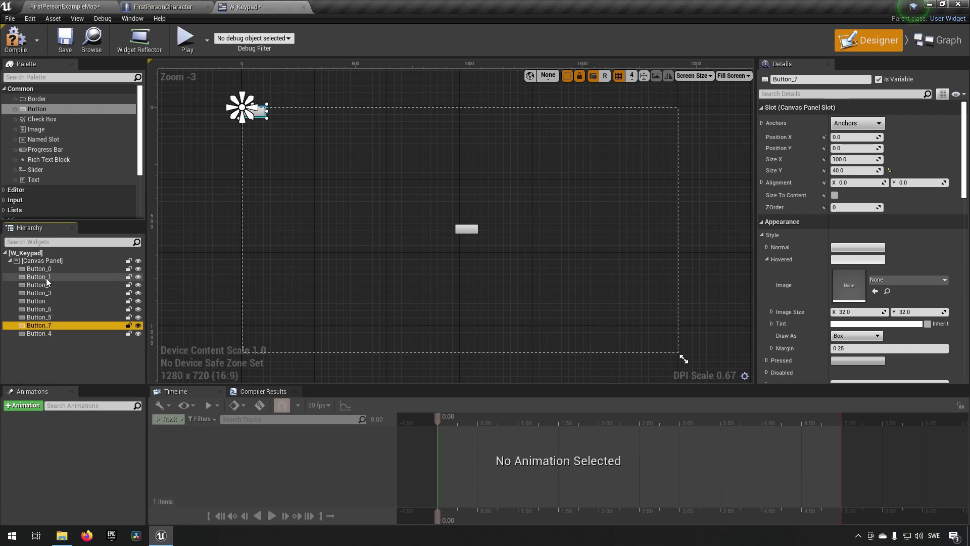
pyautogui.click(52, 269)
pyautogui.keyDown('shift'); pyautogui.click(56, 334); pyautogui.keyUp('shift')
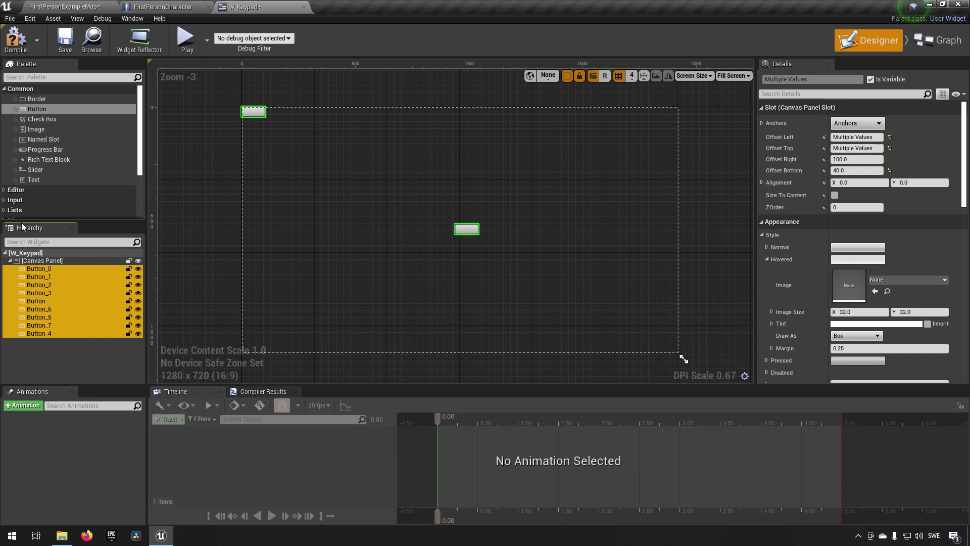
# - Anchor all nine buttons to the canvas centre with Offset Left and Top at 0
pyautogui.click(869, 125)
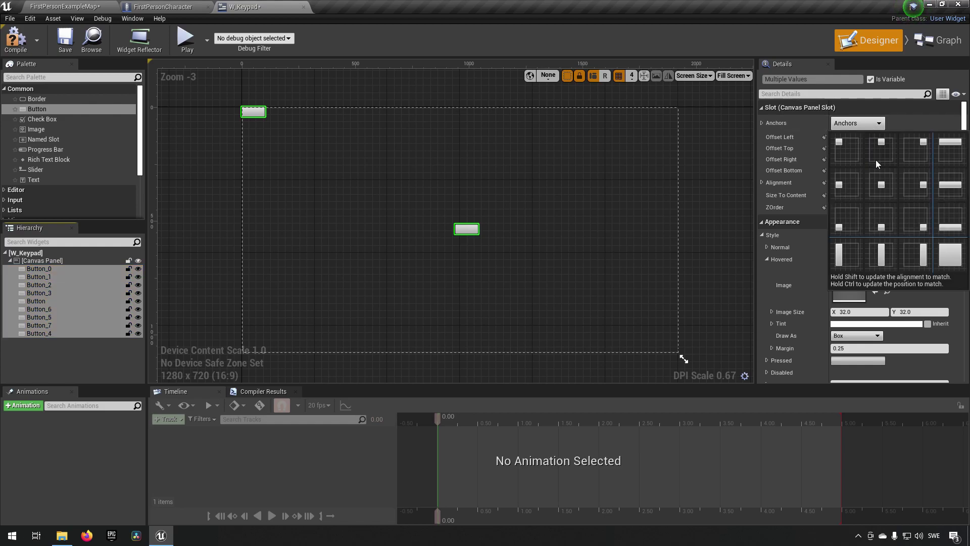
pyautogui.click(888, 186)
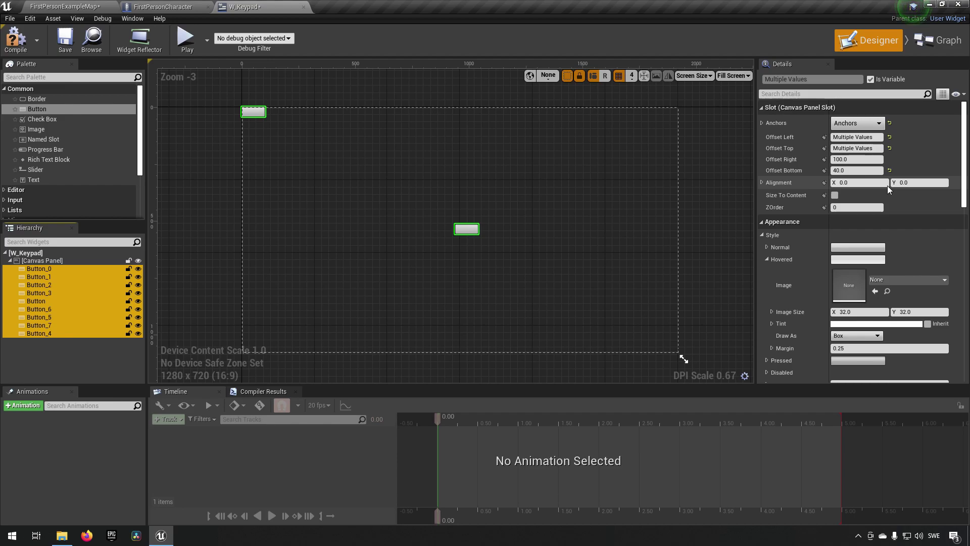
pyautogui.click(890, 138)
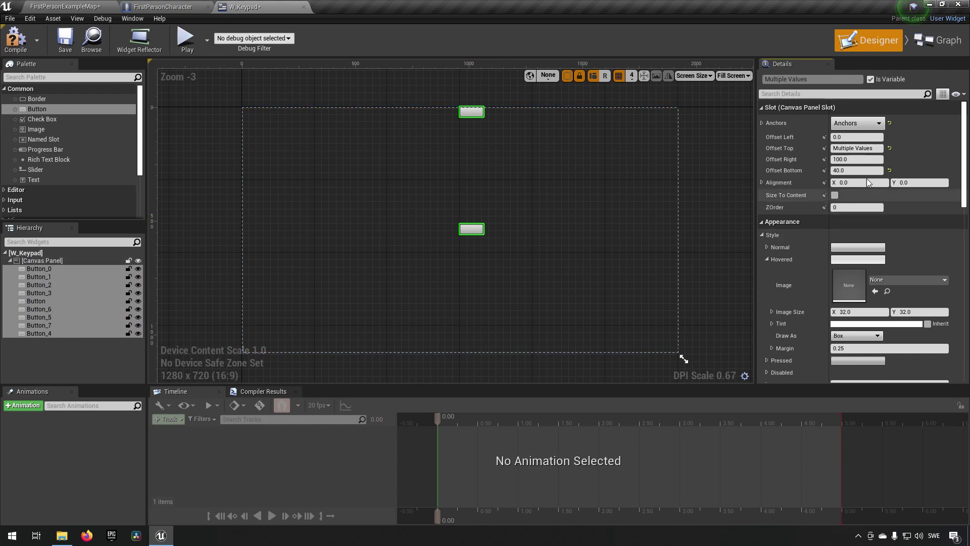
pyautogui.click(890, 148)
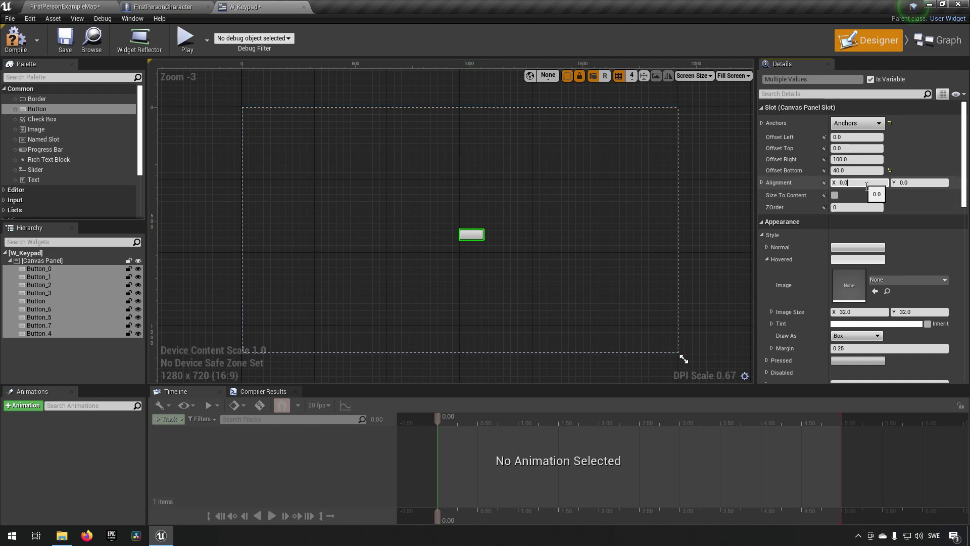
# - Set the buttons' alignment to 0.5 by 0.5 and compile the widget
pyautogui.write('.5')
pyautogui.press('Return')
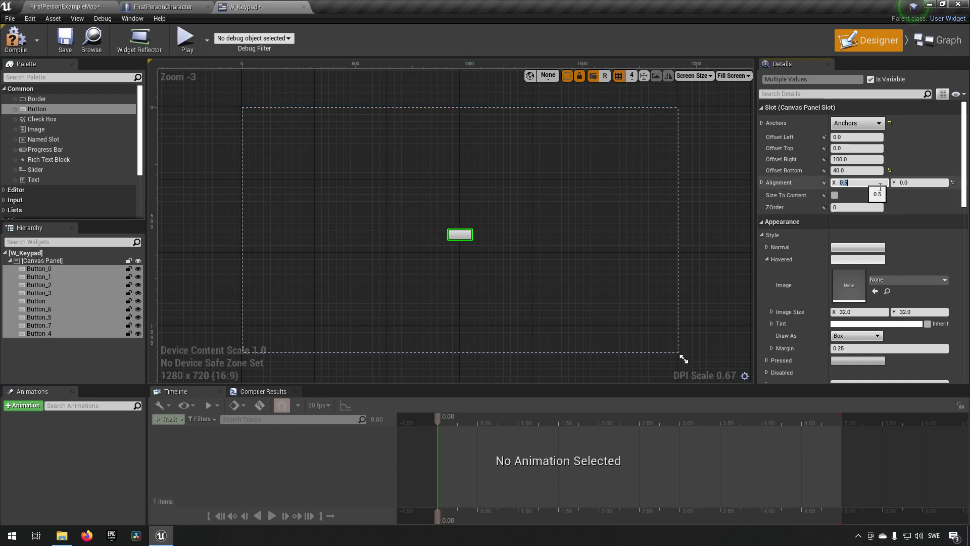
pyautogui.click(929, 186)
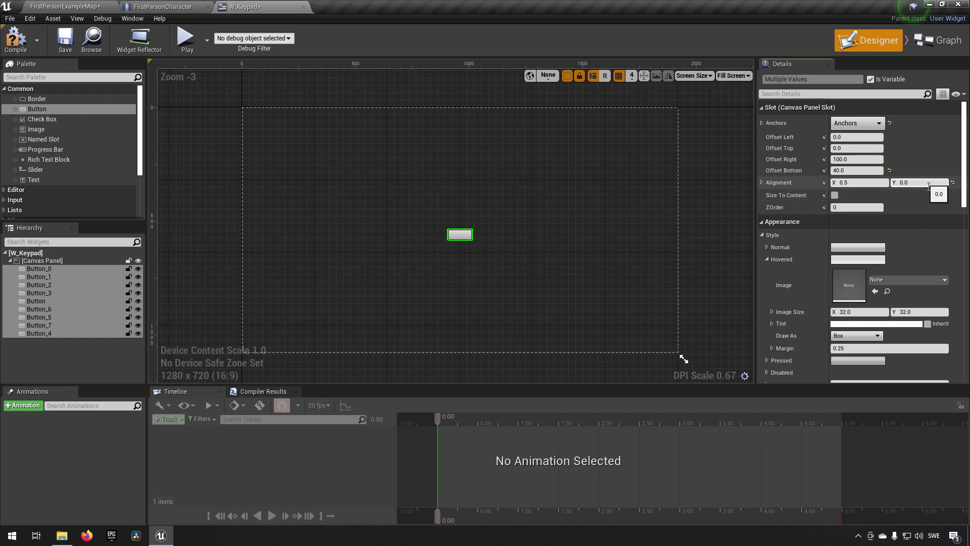
pyautogui.press('Return')
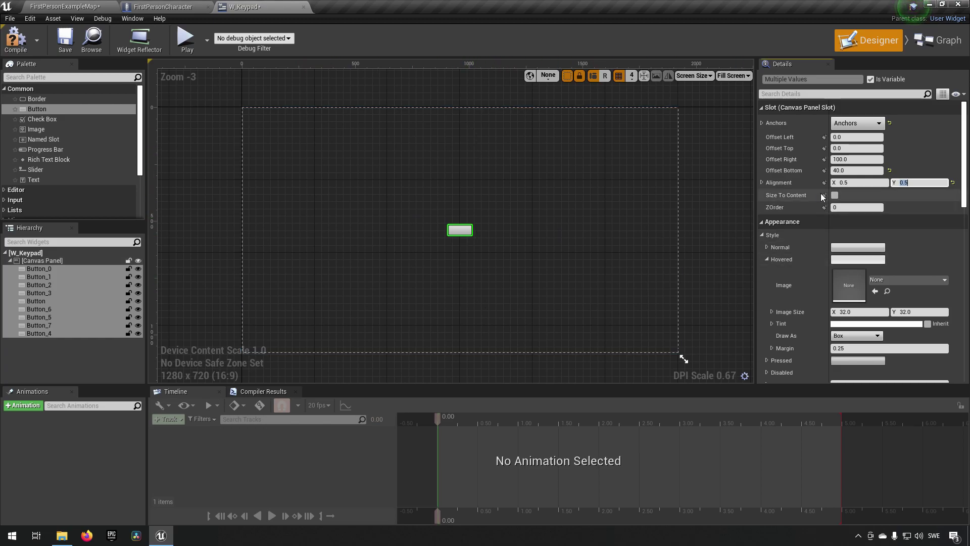
pyautogui.click(16, 38)
# - Save W_Keypad and select Button_4 in the centred button stack
pyautogui.click(64, 38)
pyautogui.scroll(2, 438, 234)
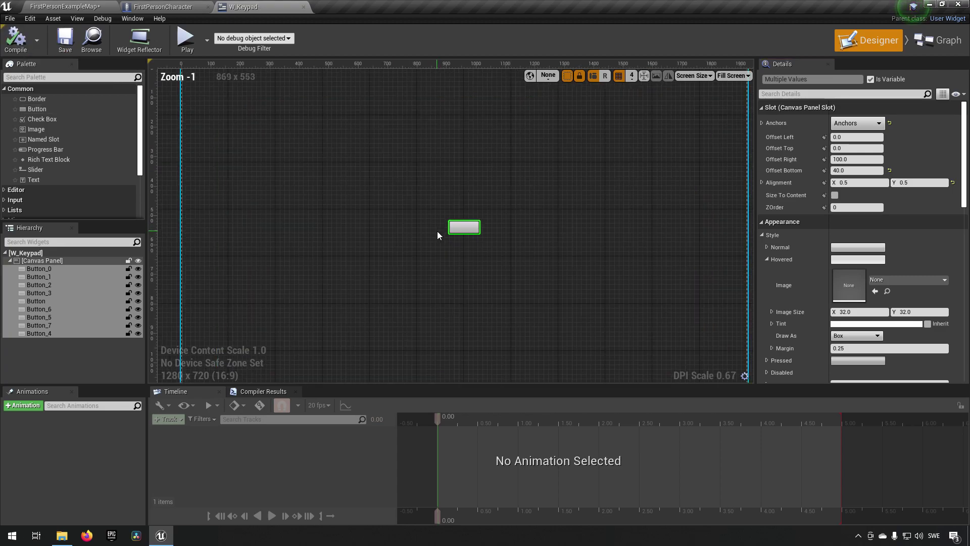
pyautogui.scroll(3, 437, 232)
pyautogui.click(61, 266)
pyautogui.scroll(3, 420, 220)
pyautogui.scroll(1, 578, 195)
pyautogui.moveTo(578, 195); pyautogui.dragTo(567, 212, button='right')
pyautogui.click(513, 234)
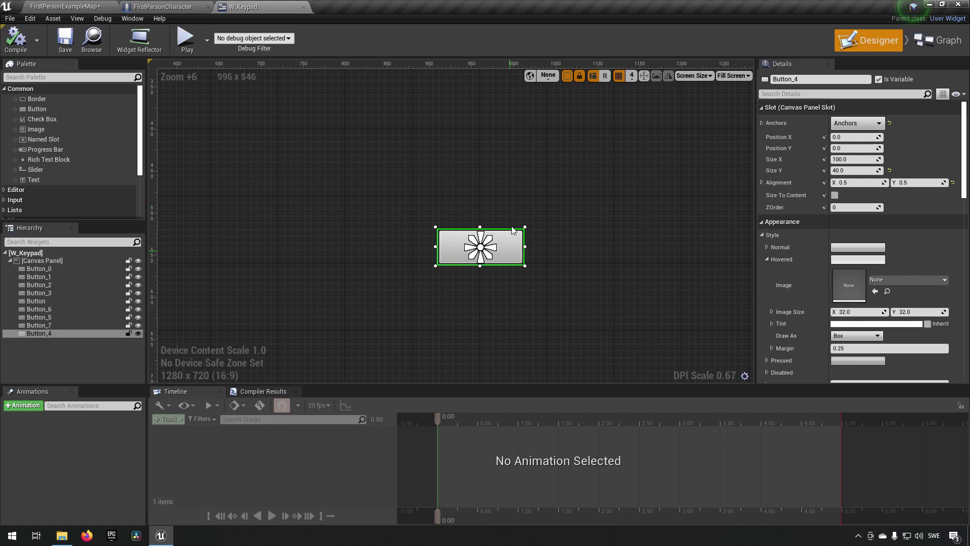
# - Drag the stacked buttons out into a three-by-three grid around the canvas centre
pyautogui.moveTo(513, 236); pyautogui.dragTo(511, 198)
pyautogui.moveTo(514, 246); pyautogui.dragTo(396, 252)
pyautogui.moveTo(511, 253); pyautogui.dragTo(403, 204)
pyautogui.click(500, 248)
pyautogui.moveTo(526, 258); pyautogui.dragTo(614, 304)
pyautogui.moveTo(514, 311); pyautogui.dragTo(399, 301)
pyautogui.moveTo(509, 250); pyautogui.dragTo(510, 296)
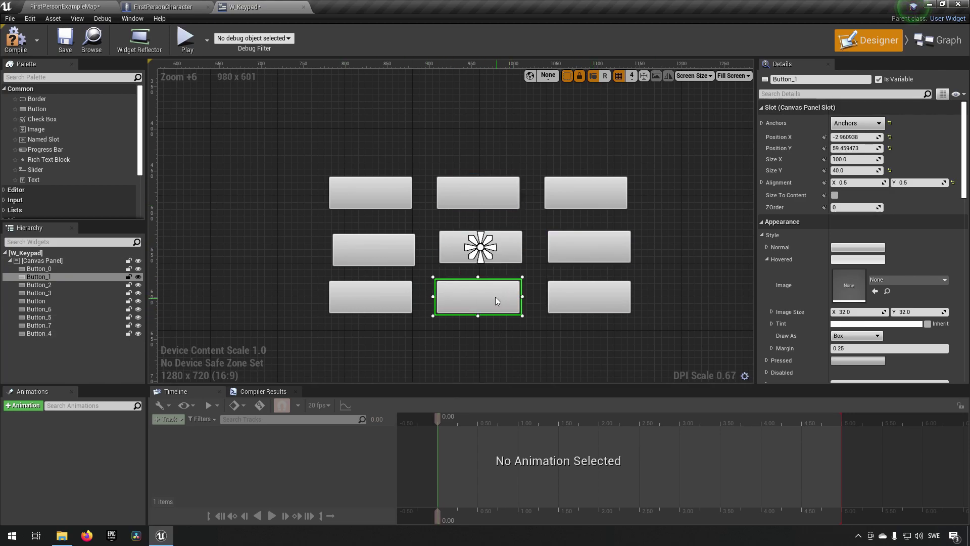
# - Save W_Keypad and show the Details events for the top-middle Button_4
pyautogui.click(64, 38)
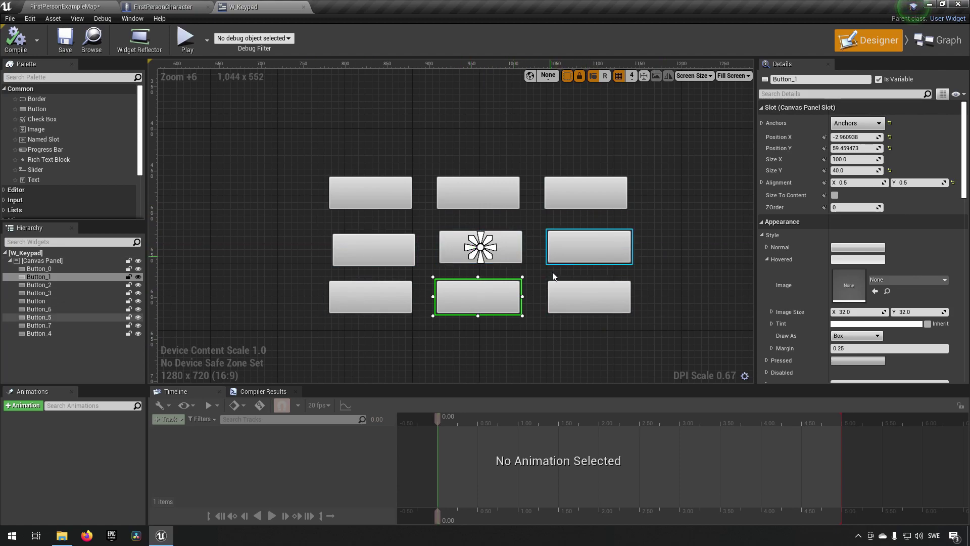
pyautogui.click(489, 196)
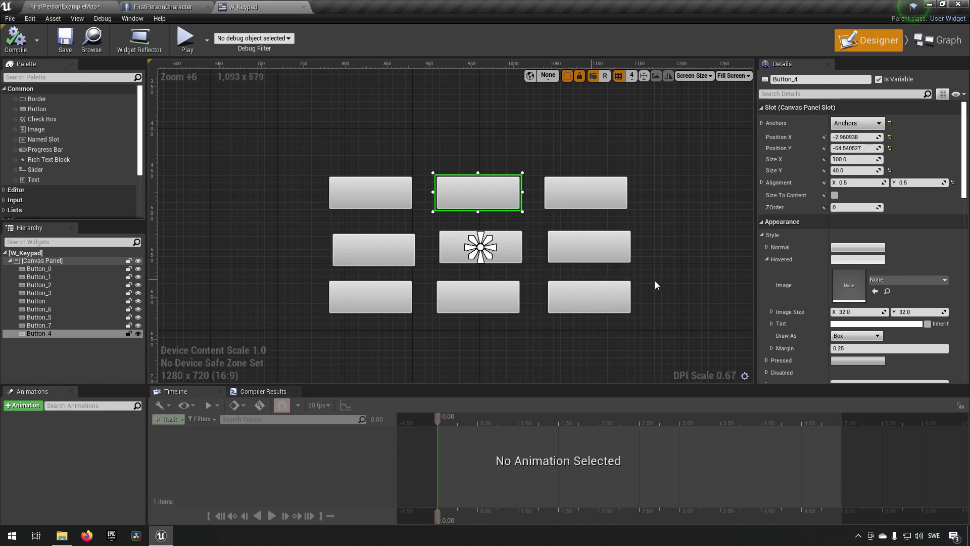
pyautogui.scroll(-10, 862, 293)
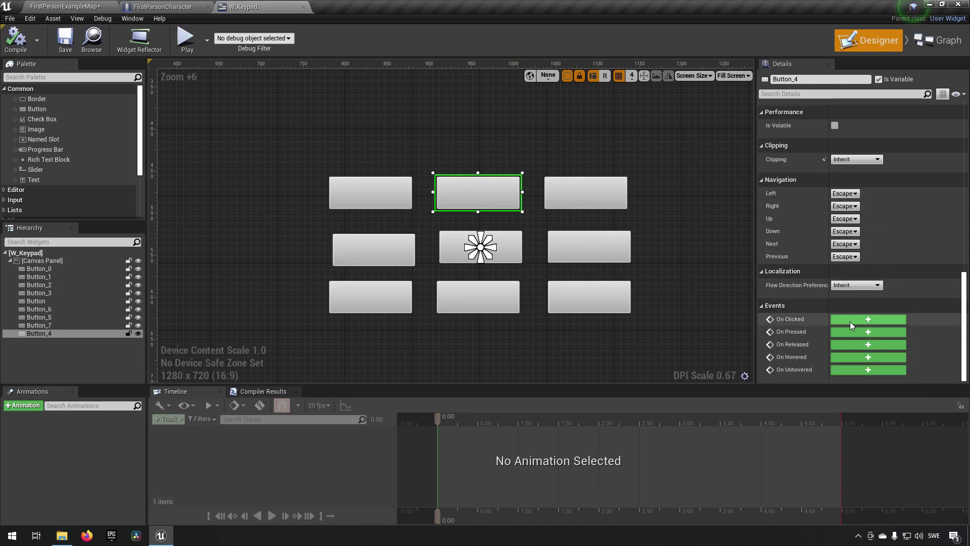
# - Wire Button_4's On Clicked to a Print String printing 'Clicked' and compile
pyautogui.click(860, 320)
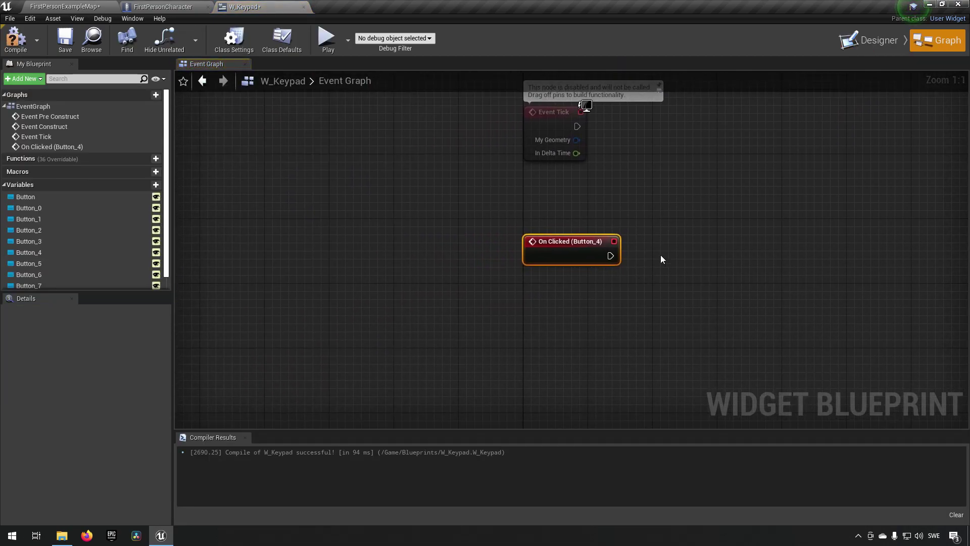
pyautogui.moveTo(515, 250); pyautogui.dragTo(596, 256)
pyautogui.write('print string')
pyautogui.press('Return')
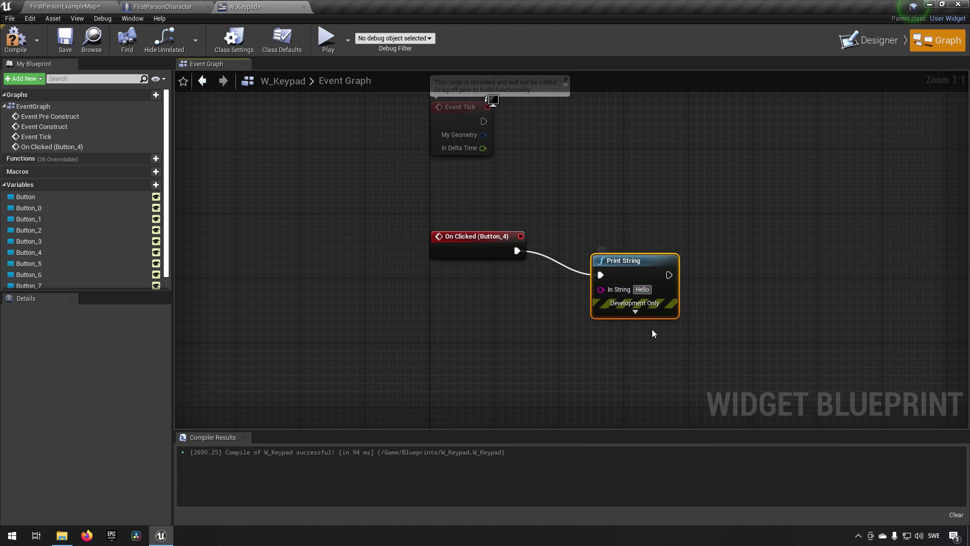
pyautogui.write('Clicked')
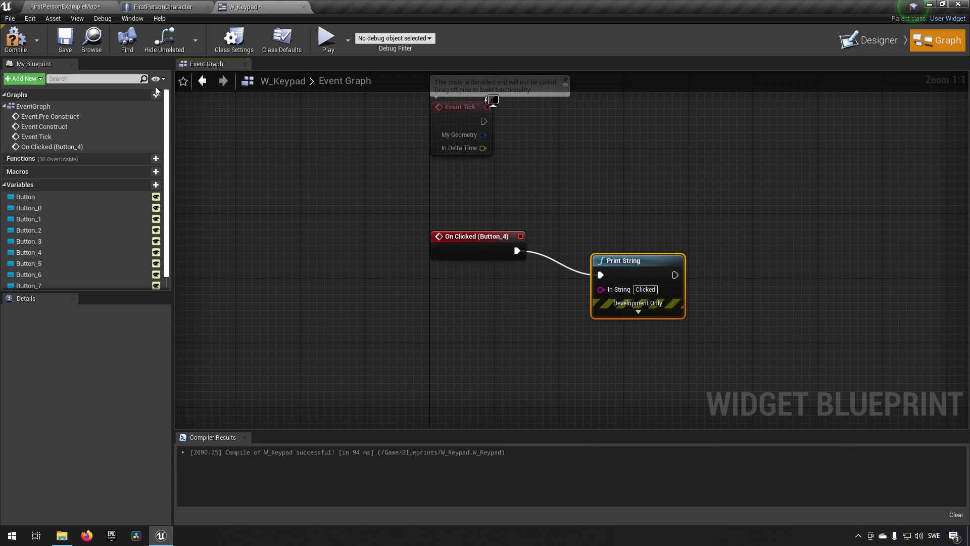
pyautogui.click(15, 39)
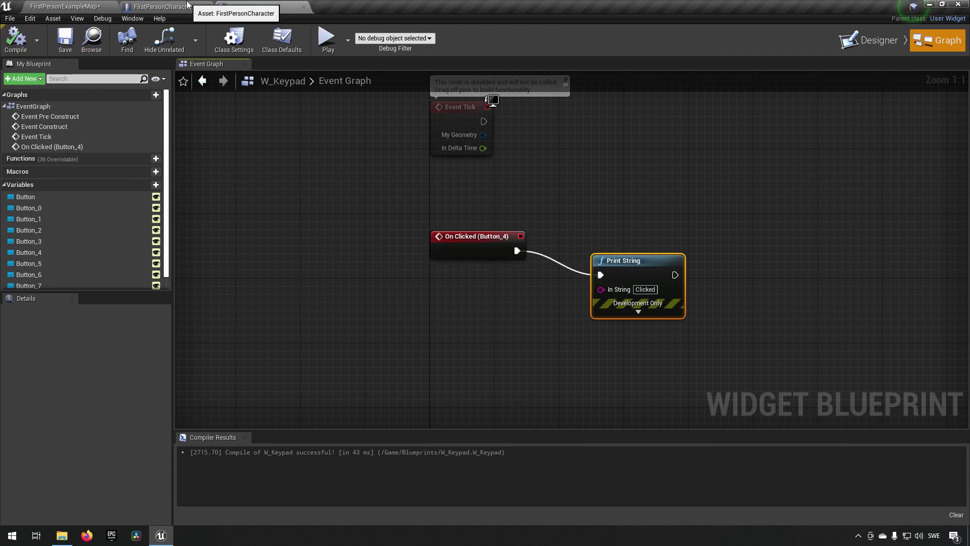
# - Return to the FirstPersonExampleMap level and its Blueprints folder in the Content Browser
pyautogui.click(160, 7)
pyautogui.click(78, 6)
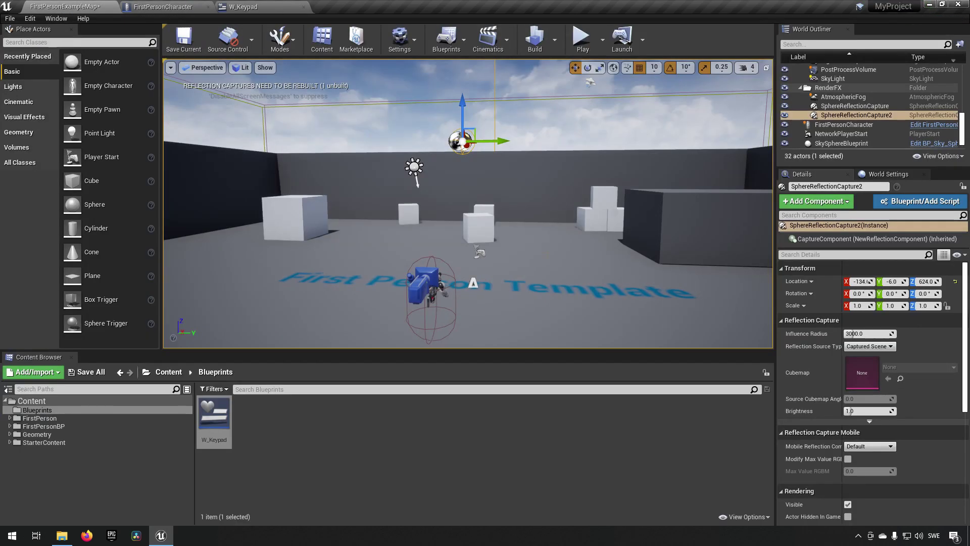
pyautogui.click(267, 458)
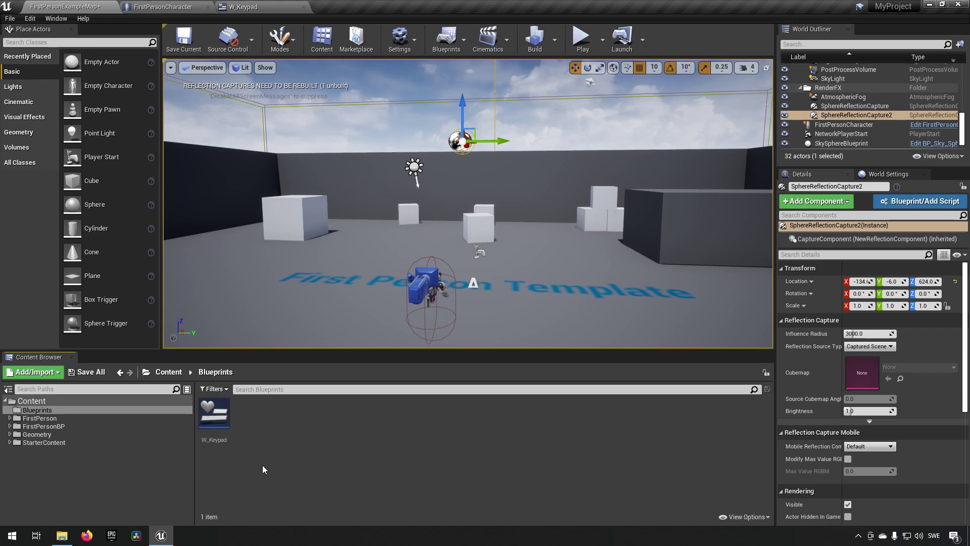
pyautogui.rightClick(259, 421)
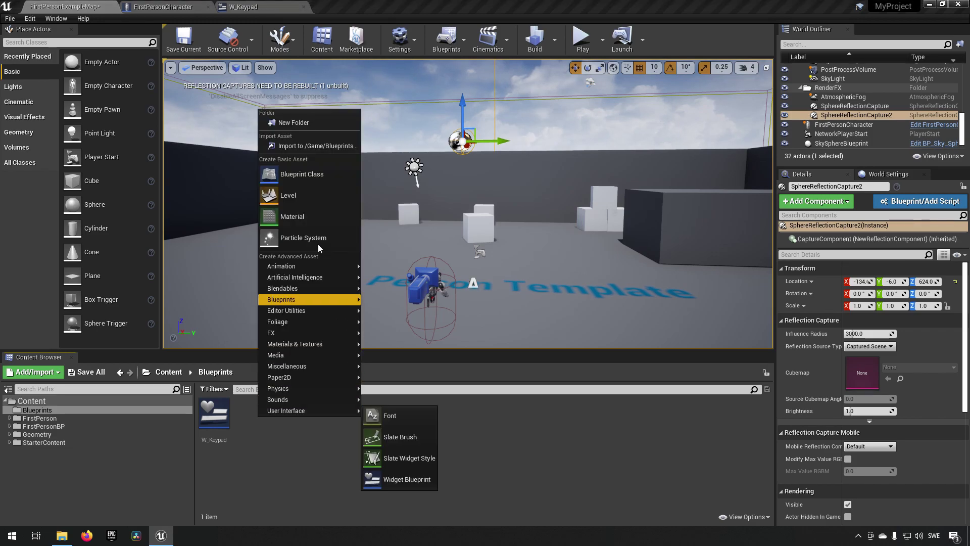
# - Create an Actor blueprint named BP_KeypadContainer and open it
pyautogui.click(320, 175)
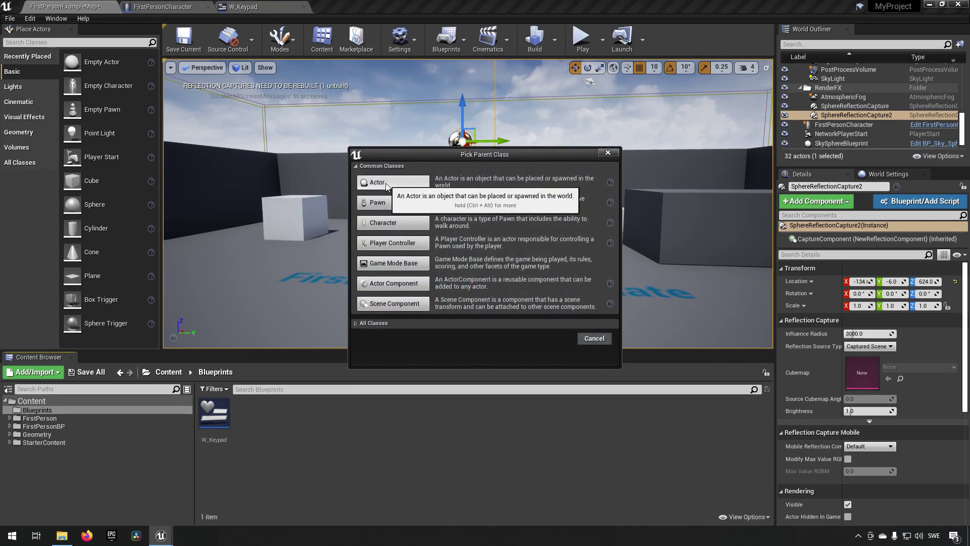
pyautogui.click(373, 180)
pyautogui.write('B')
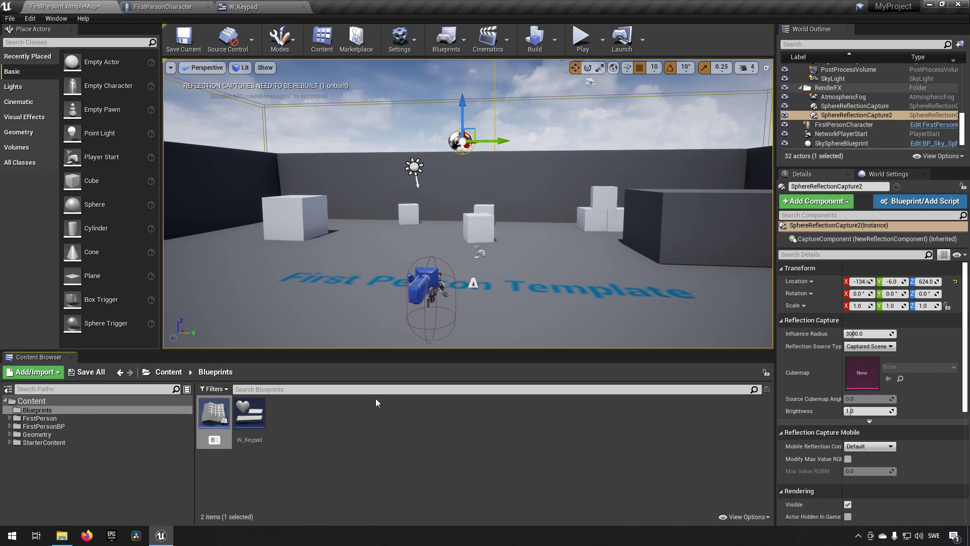
pyautogui.write('P_KeypadContainer')
pyautogui.press('Return')
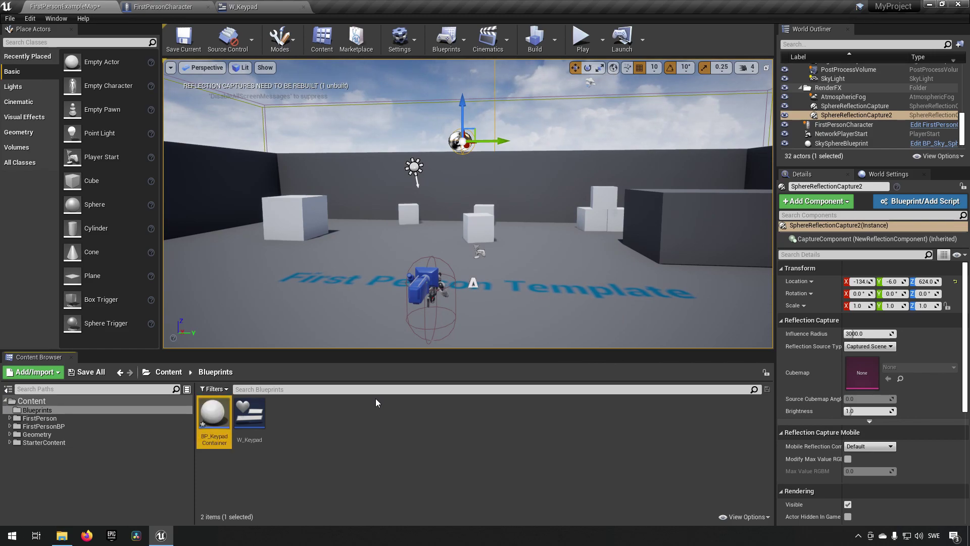
pyautogui.doubleClick(211, 416)
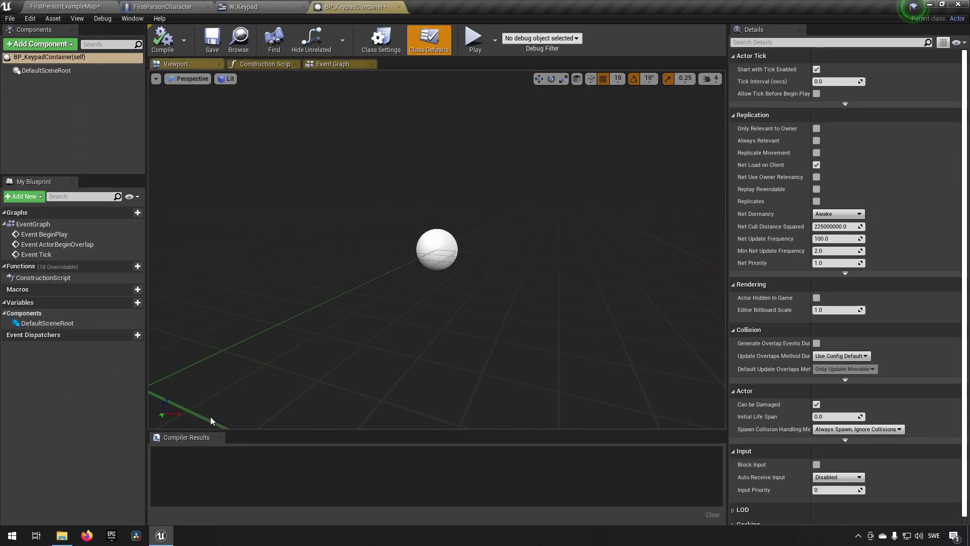
# - Add a Widget component to the actor and name it KeypadWidget
pyautogui.click(40, 44)
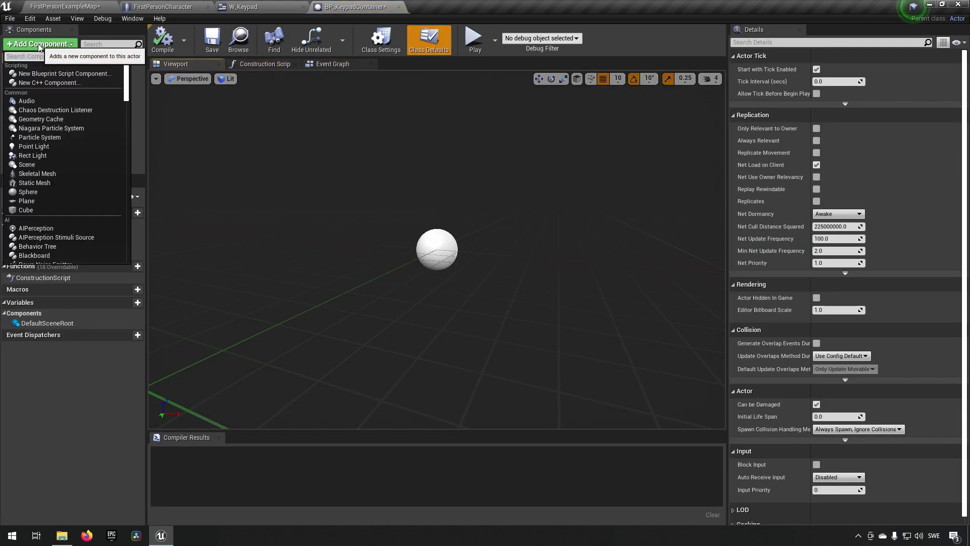
pyautogui.write('widget')
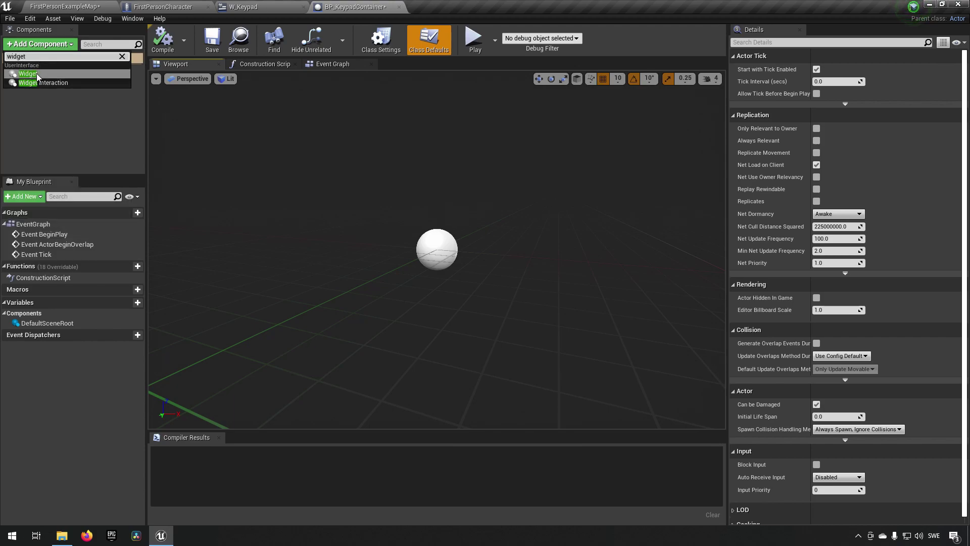
pyautogui.click(37, 76)
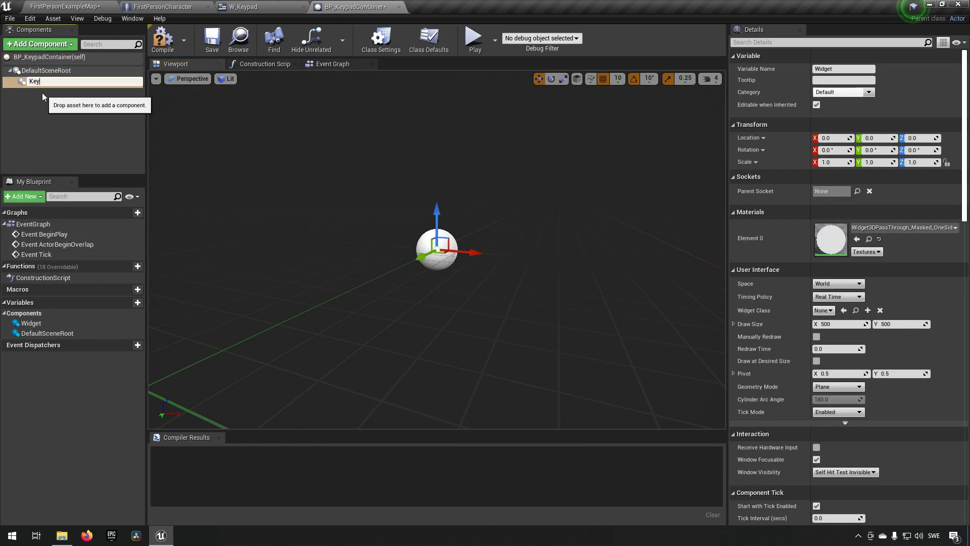
pyautogui.write('KeypadWidget')
pyautogui.press('Return')
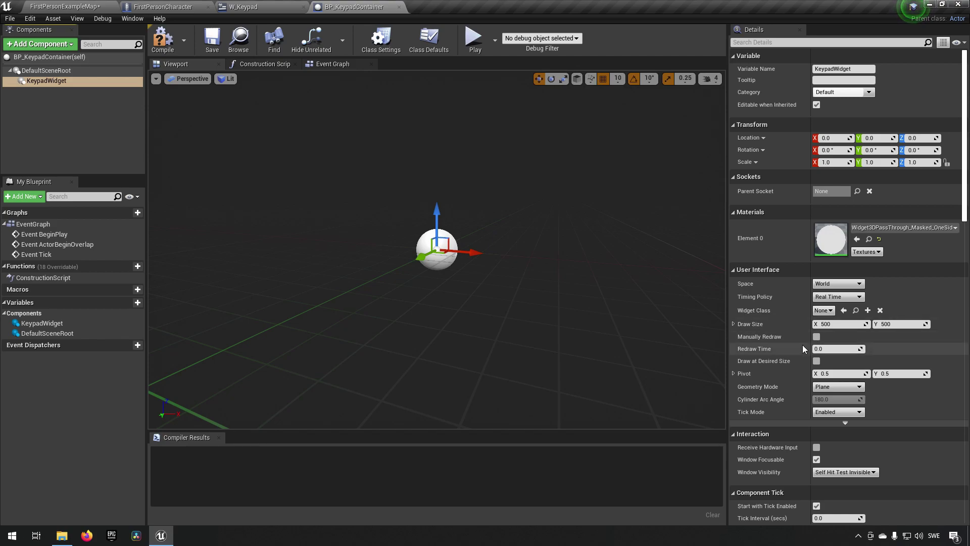
# - Set KeypadWidget's Widget Class to W_Keypad, compile, and frame the keypad in the viewport
pyautogui.click(823, 311)
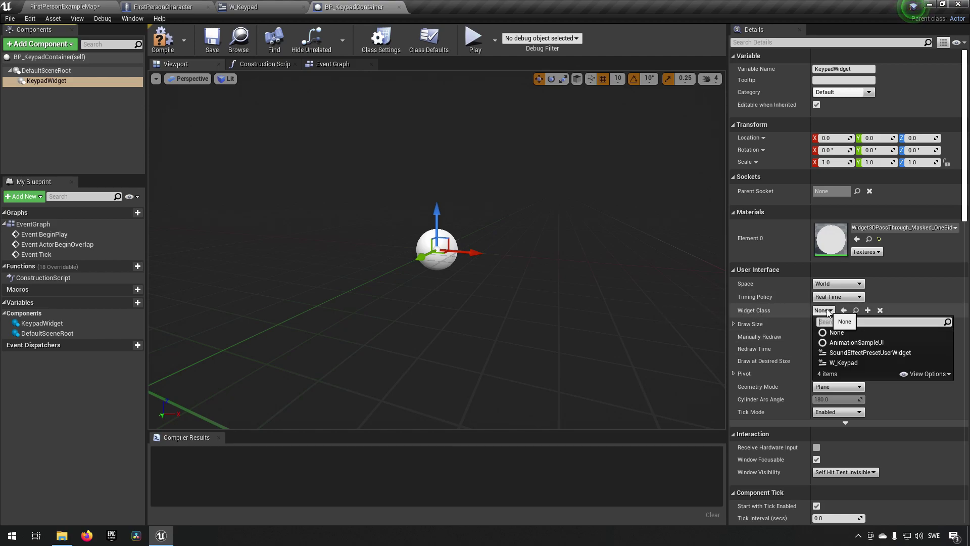
pyautogui.click(859, 363)
pyautogui.click(164, 50)
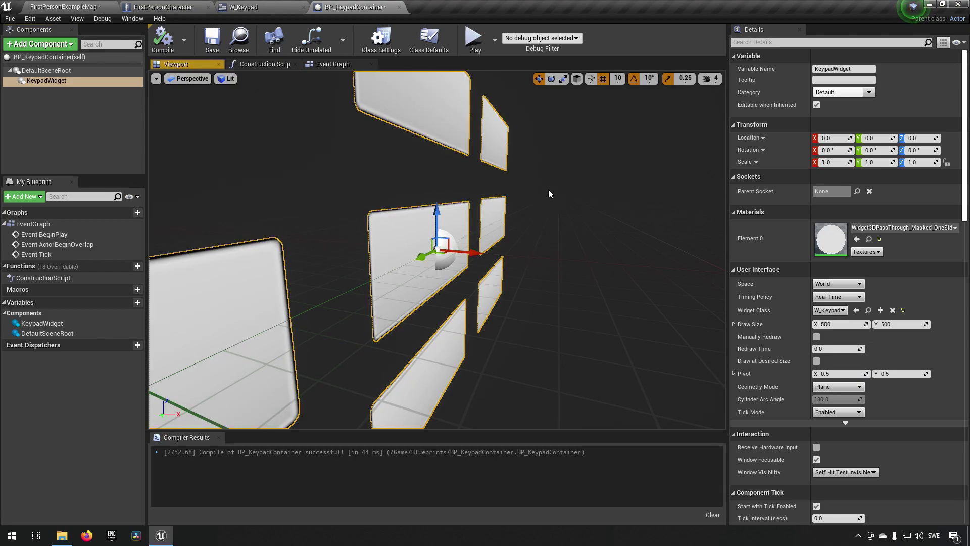
pyautogui.press('f')
pyautogui.scroll(-3, 521, 187)
pyautogui.scroll(4, 521, 187)
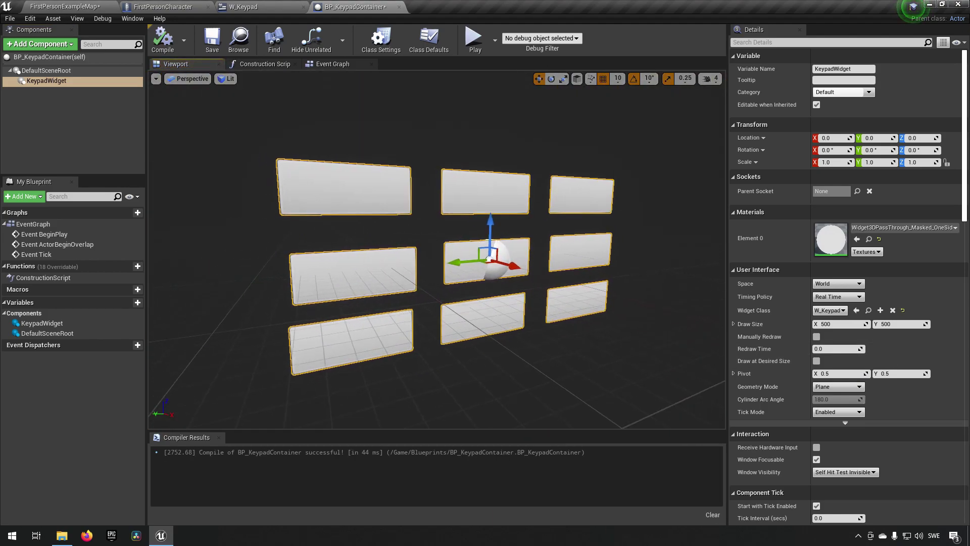
pyautogui.scroll(-3, 456, 263)
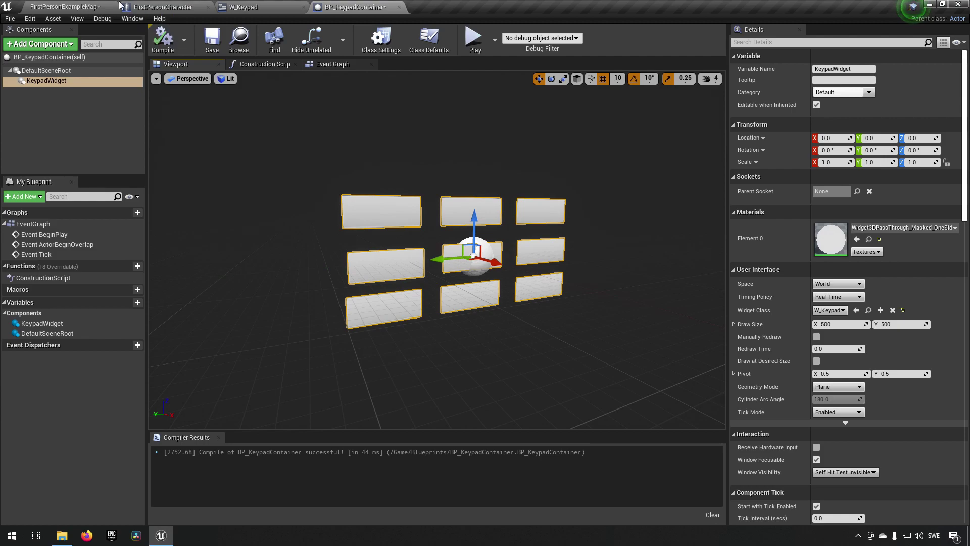
pyautogui.click(163, 38)
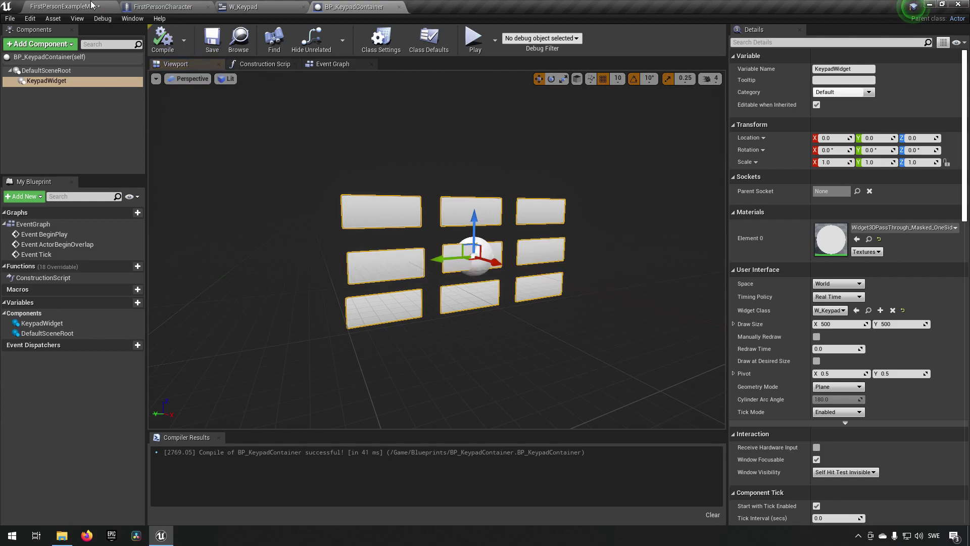
# - Place a BP_KeypadContainer instance in the level against the wall box
pyautogui.click(91, 5)
pyautogui.moveTo(454, 228); pyautogui.dragTo(521, 228, button='right')
pyautogui.moveTo(216, 430); pyautogui.dragTo(470, 293)
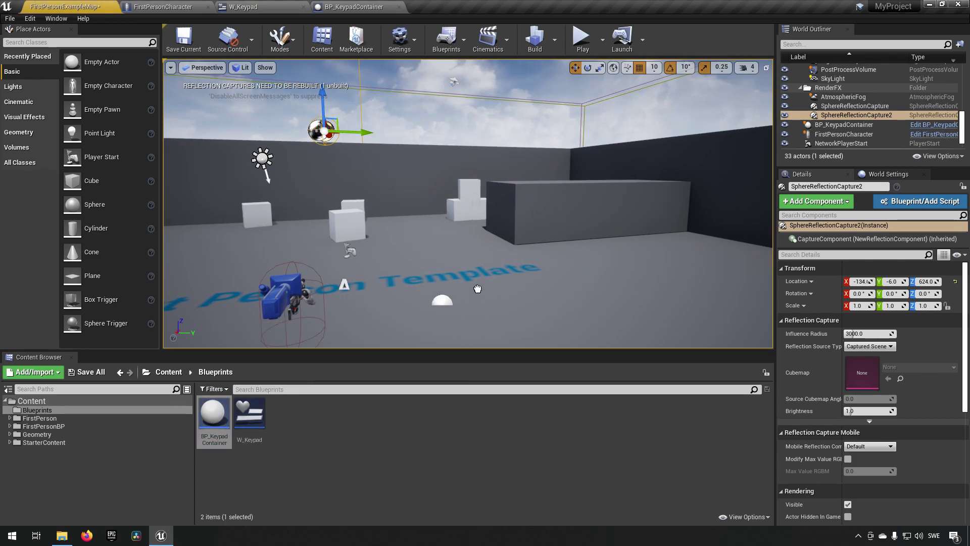
pyautogui.moveTo(561, 230); pyautogui.dragTo(573, 236)
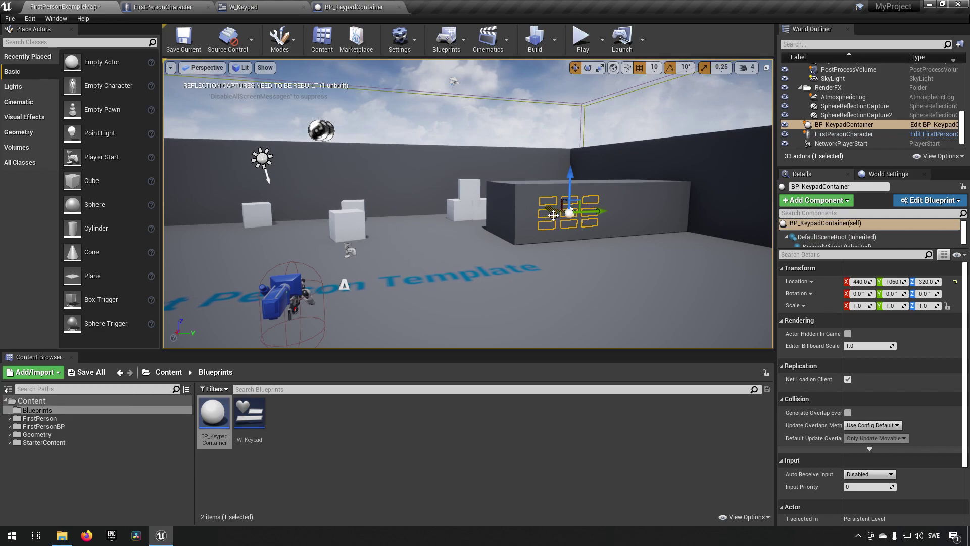
pyautogui.moveTo(554, 215); pyautogui.dragTo(554, 211)
pyautogui.moveTo(543, 237); pyautogui.dragTo(543, 238, button='right')
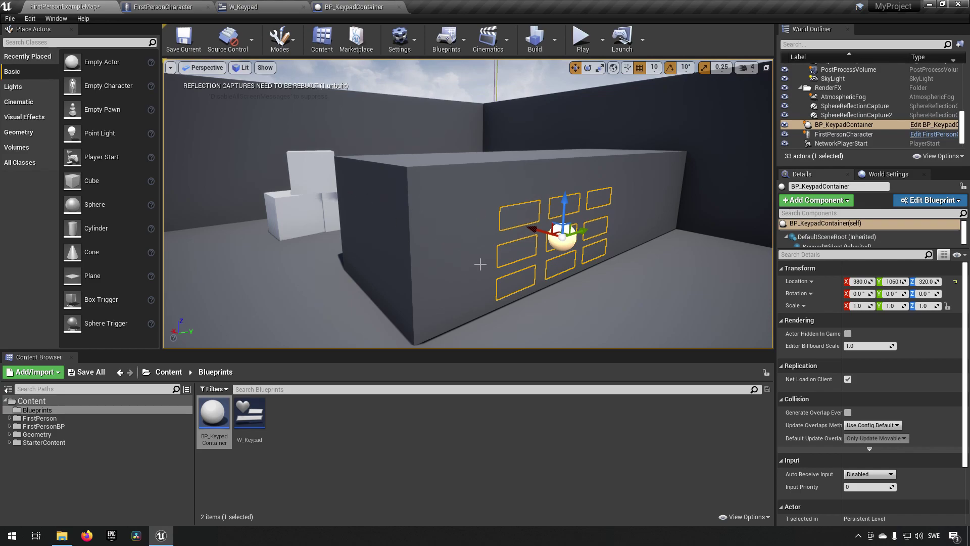
pyautogui.moveTo(407, 229); pyautogui.dragTo(338, 215, button='right')
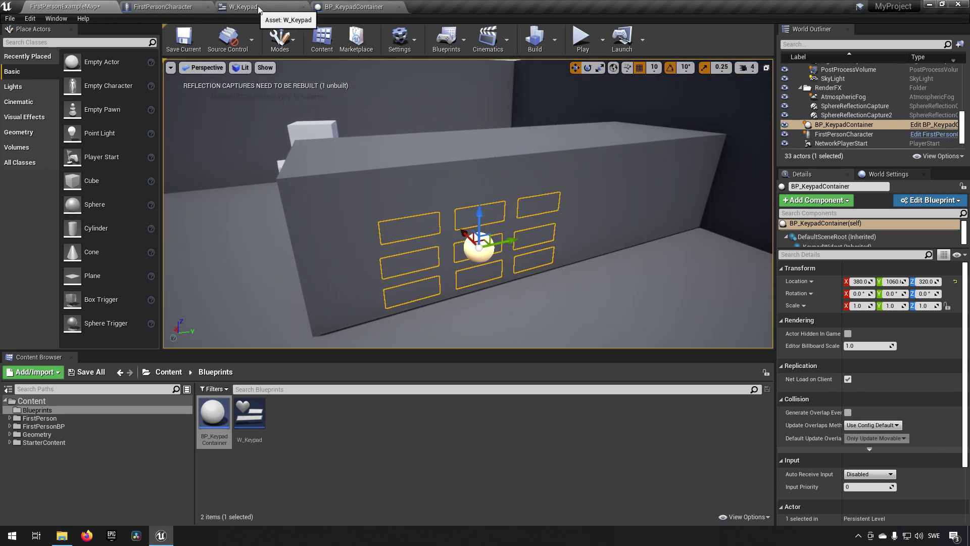
# - Slide the keypad to Y 1090, rotate it about -179° to face the room, and test-play
pyautogui.click(354, 7)
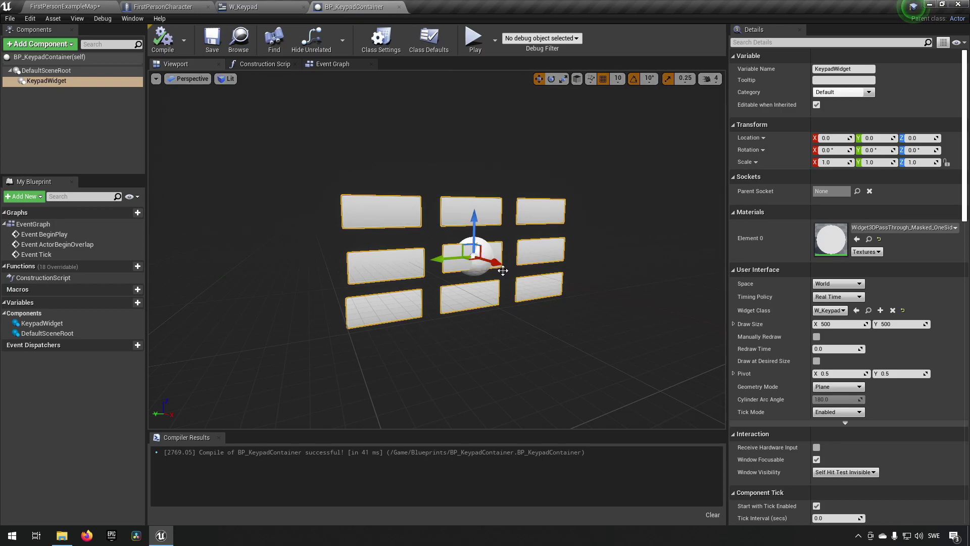
pyautogui.moveTo(485, 263); pyautogui.dragTo(521, 265)
pyautogui.click(64, 6)
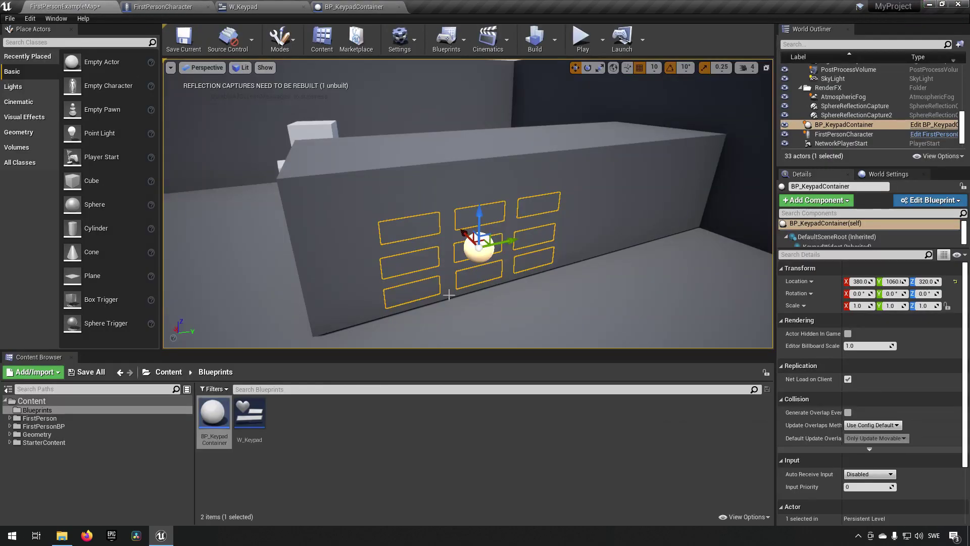
pyautogui.moveTo(516, 245); pyautogui.dragTo(528, 260)
pyautogui.press('e')
pyautogui.moveTo(473, 222); pyautogui.dragTo(547, 233)
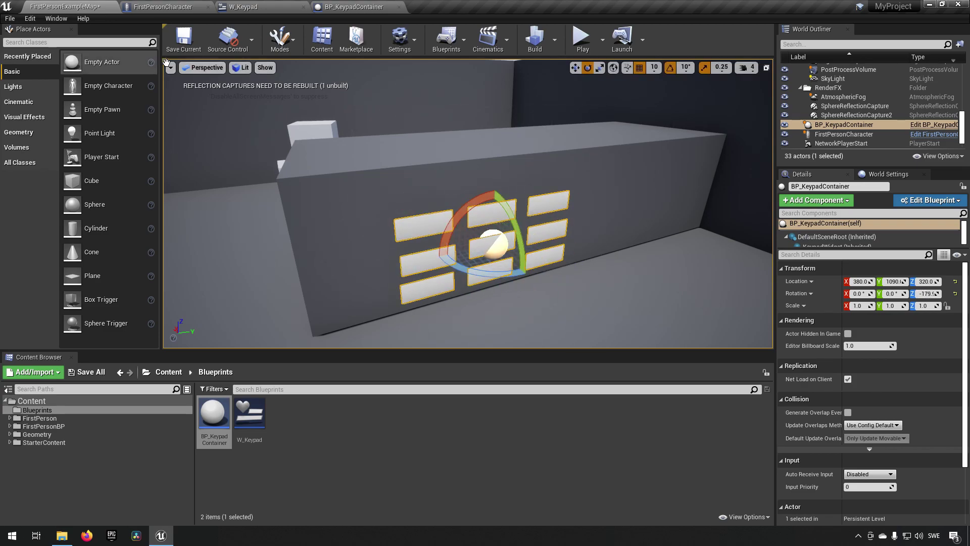
pyautogui.click(581, 37)
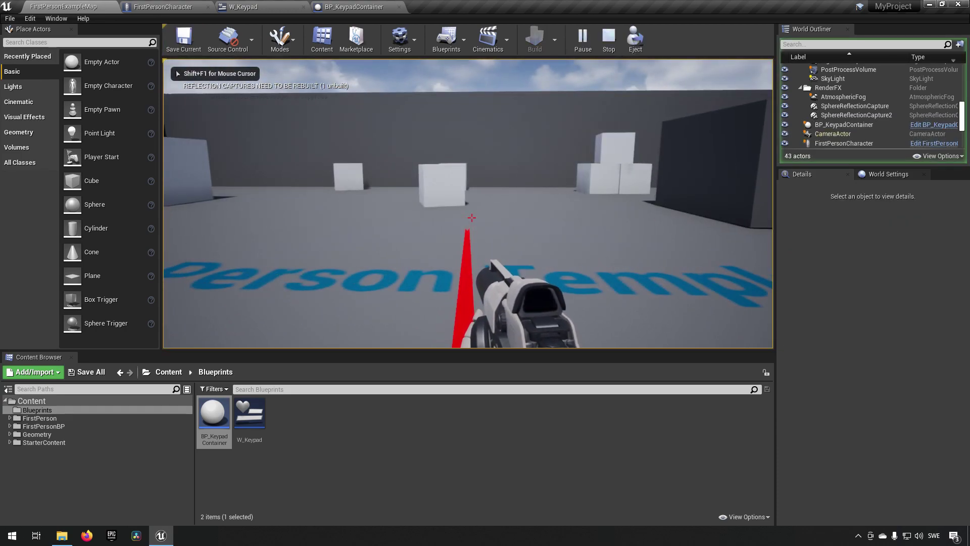
pyautogui.press('Escape')
# - Delete FirstPersonCharacter's existing WidgetInteraction component and compile the blueprint
pyautogui.click(180, 6)
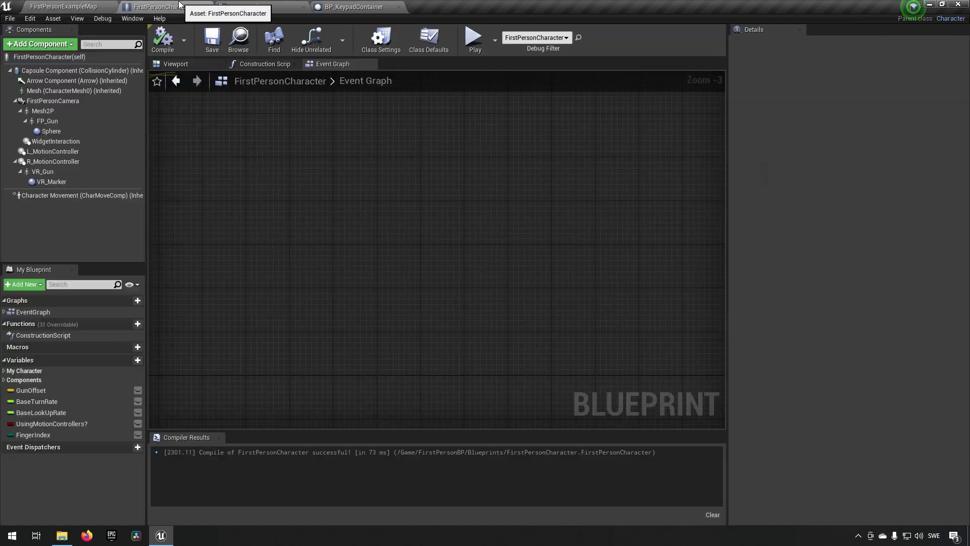
pyautogui.click(87, 145)
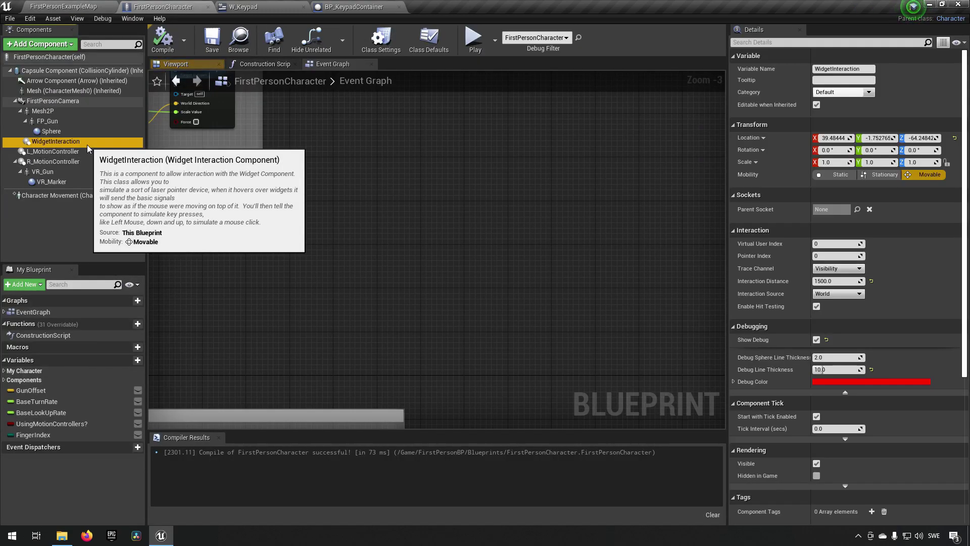
pyautogui.press('Delete')
pyautogui.click(163, 39)
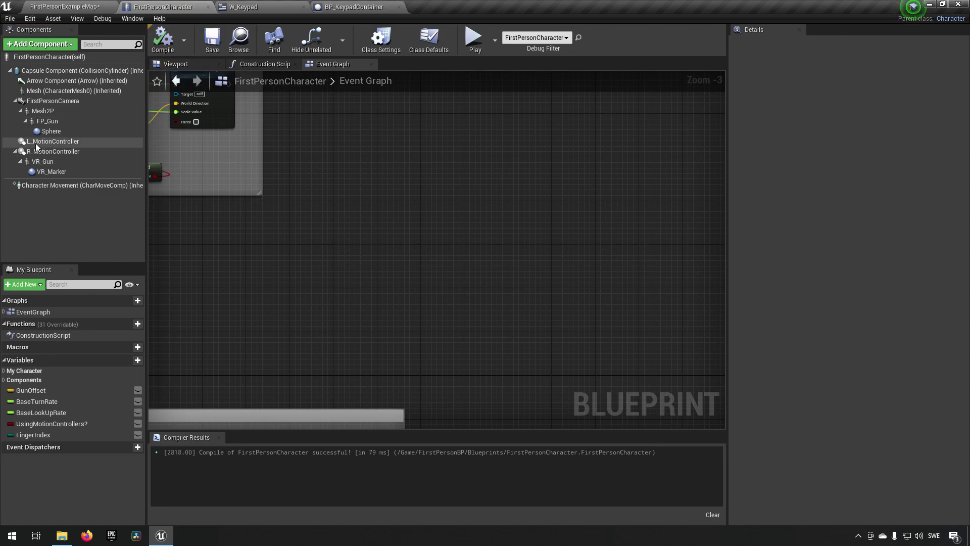
pyautogui.click(49, 56)
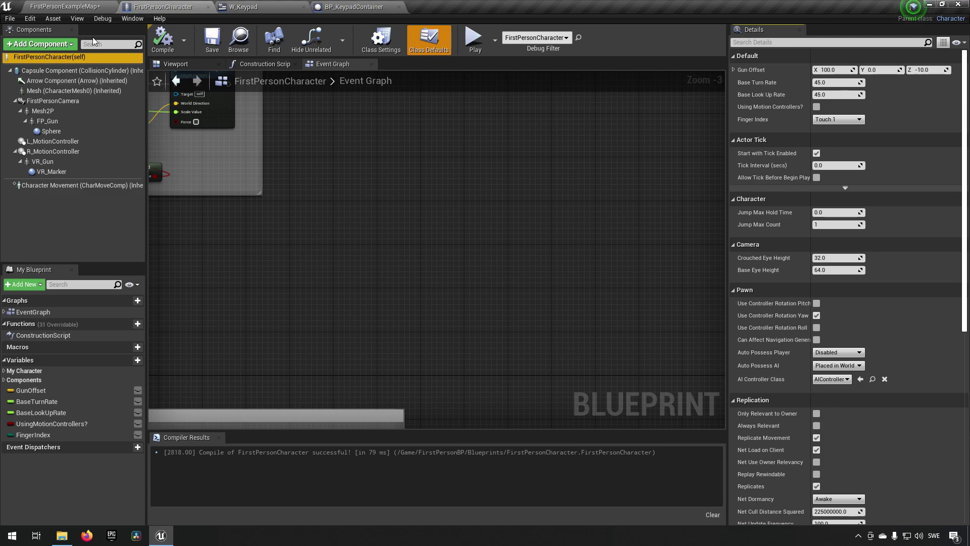
# - Add a new WidgetInteraction component with Show Debug on and line thickness 10, compile and save
pyautogui.click(50, 45)
pyautogui.write('widget')
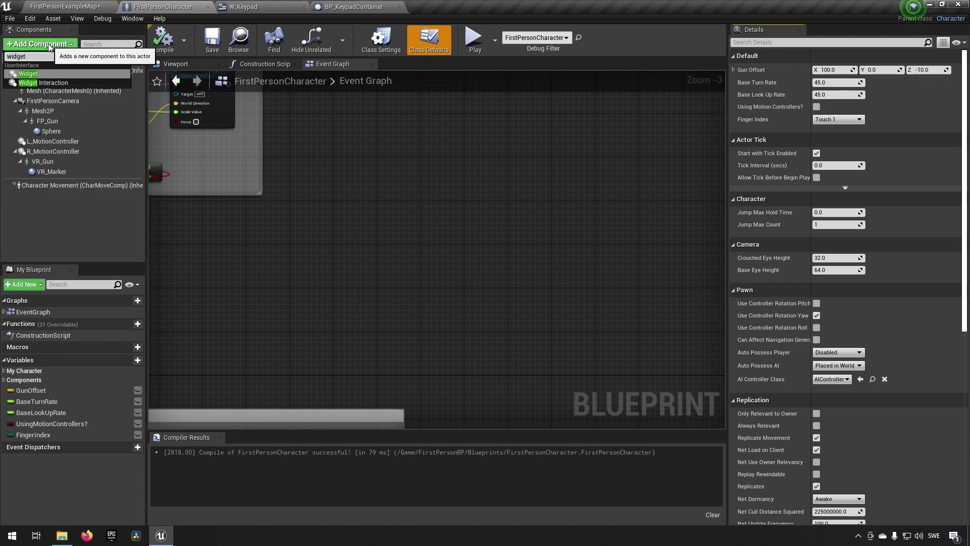
pyautogui.click(45, 84)
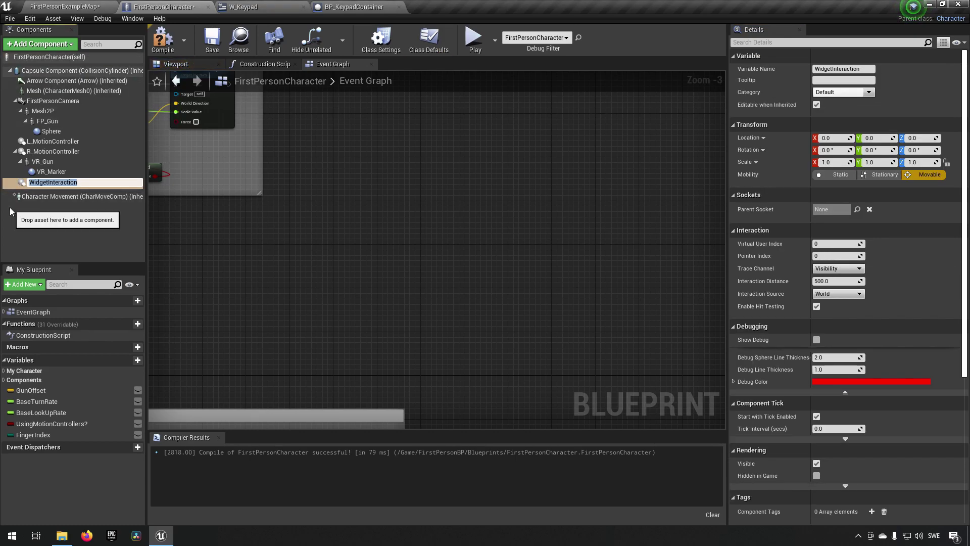
pyautogui.press('Return')
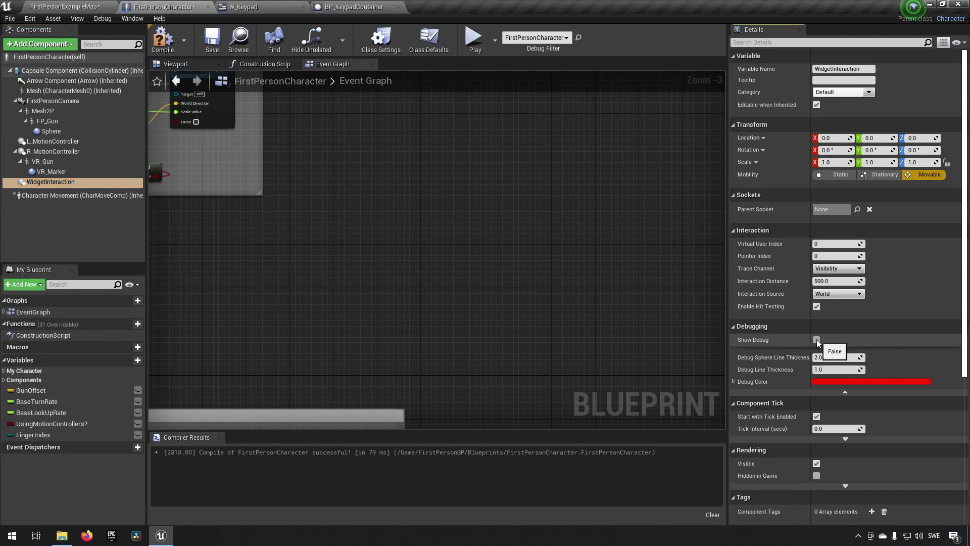
pyautogui.click(816, 339)
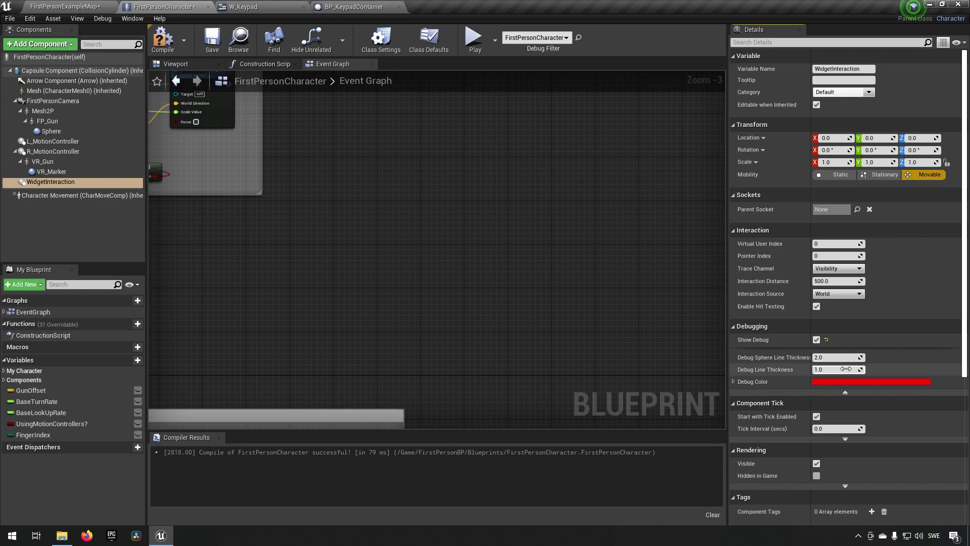
pyautogui.write('10')
pyautogui.press('Return')
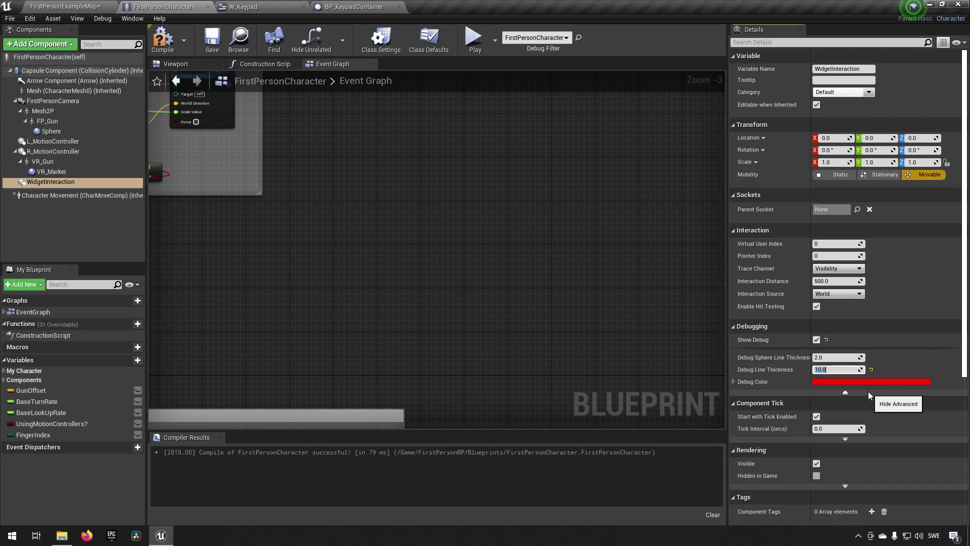
pyautogui.click(162, 40)
pyautogui.click(212, 39)
pyautogui.click(59, 6)
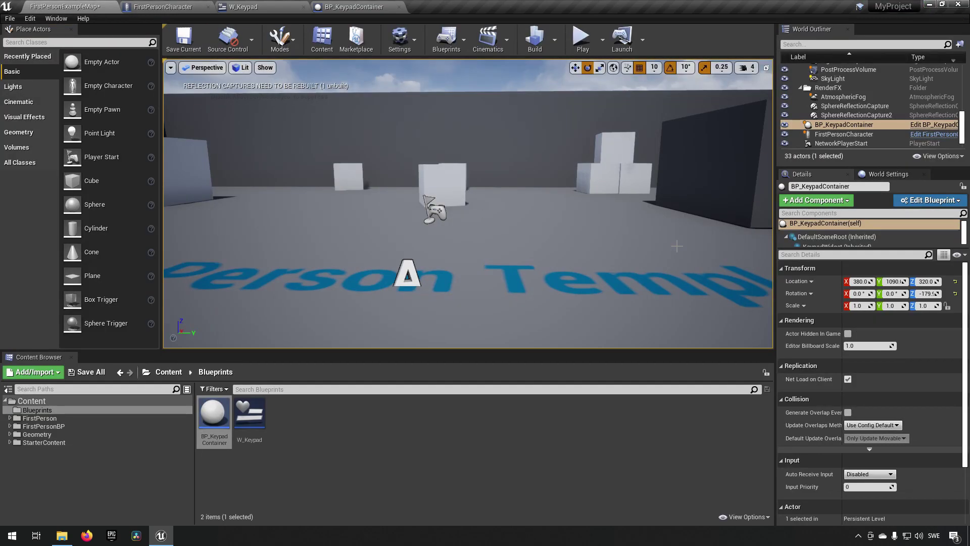
pyautogui.moveTo(616, 171); pyautogui.dragTo(632, 171, button='right')
pyautogui.click(583, 41)
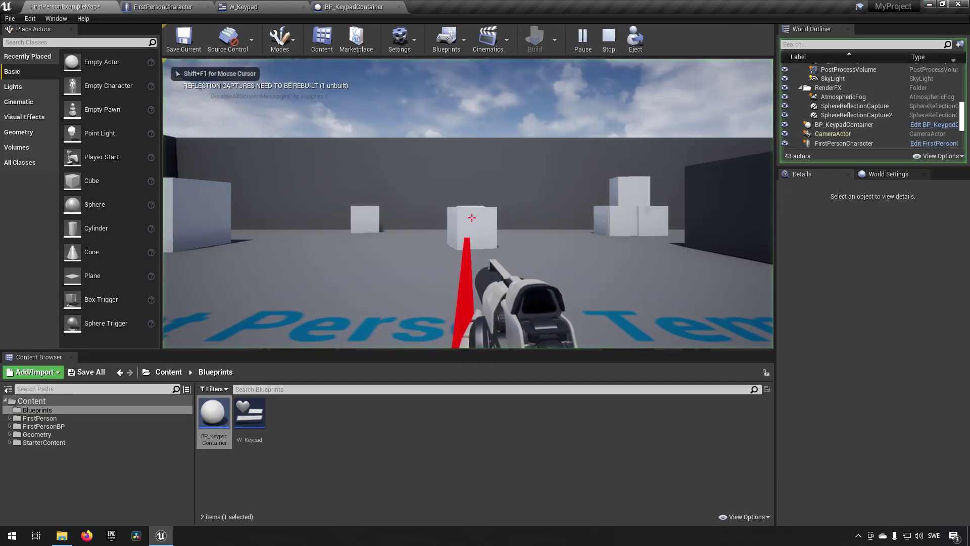
pyautogui.press('w')
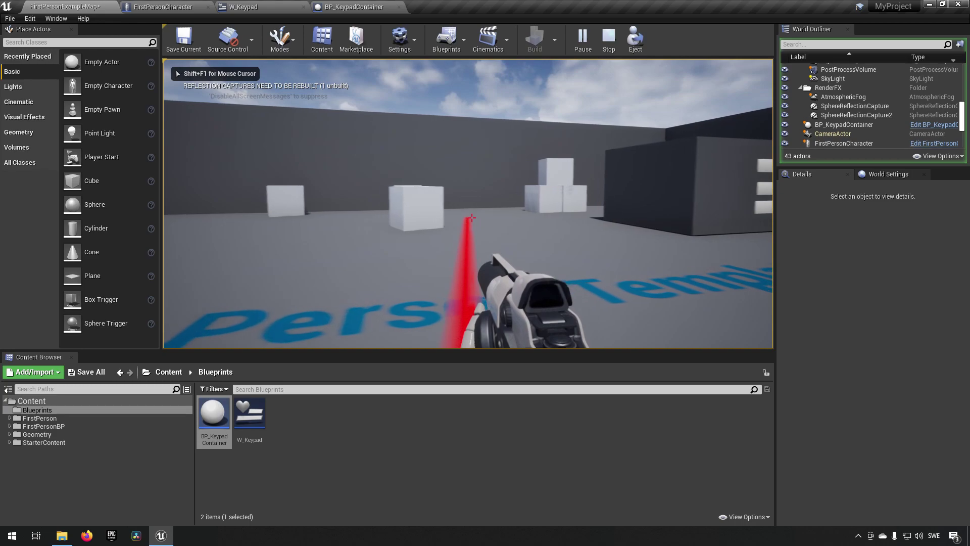
pyautogui.press('w')
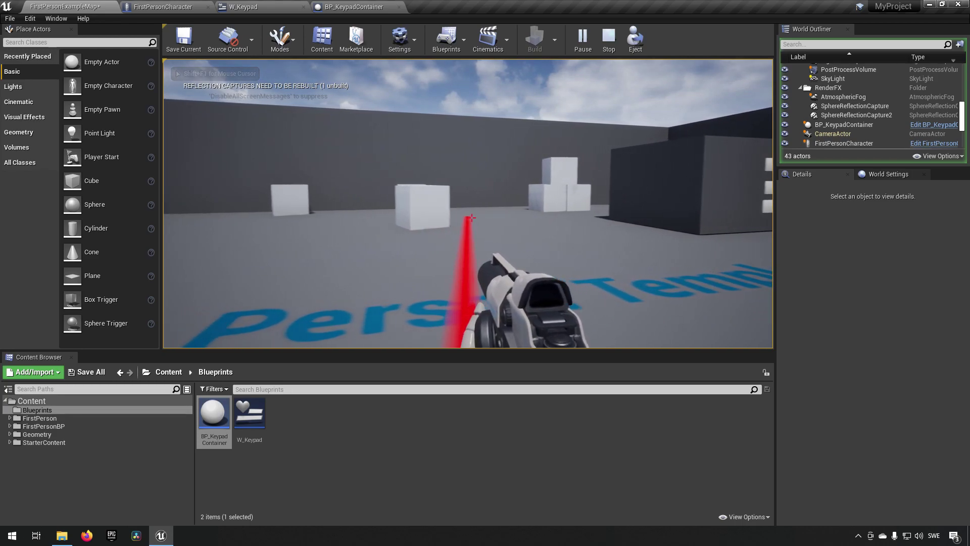
pyautogui.press('w')
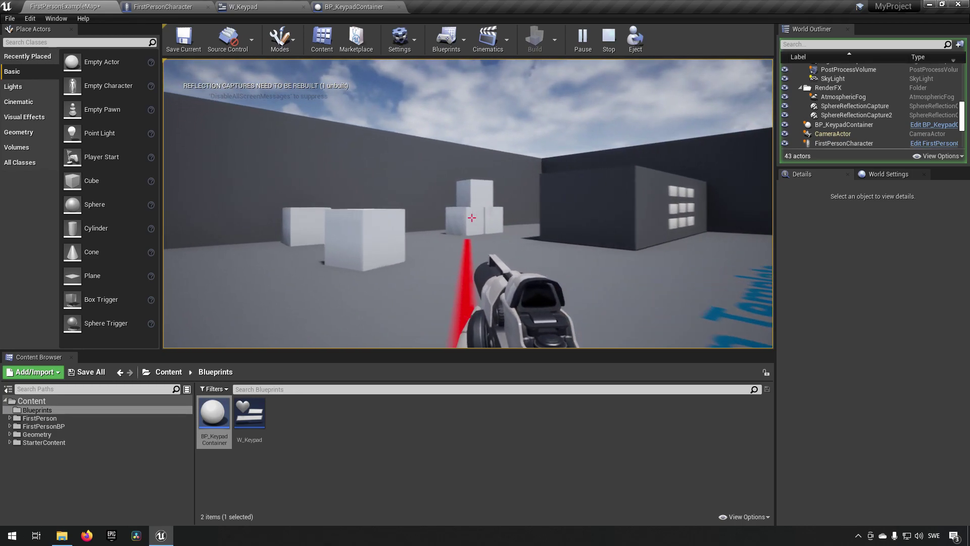
pyautogui.press('w')
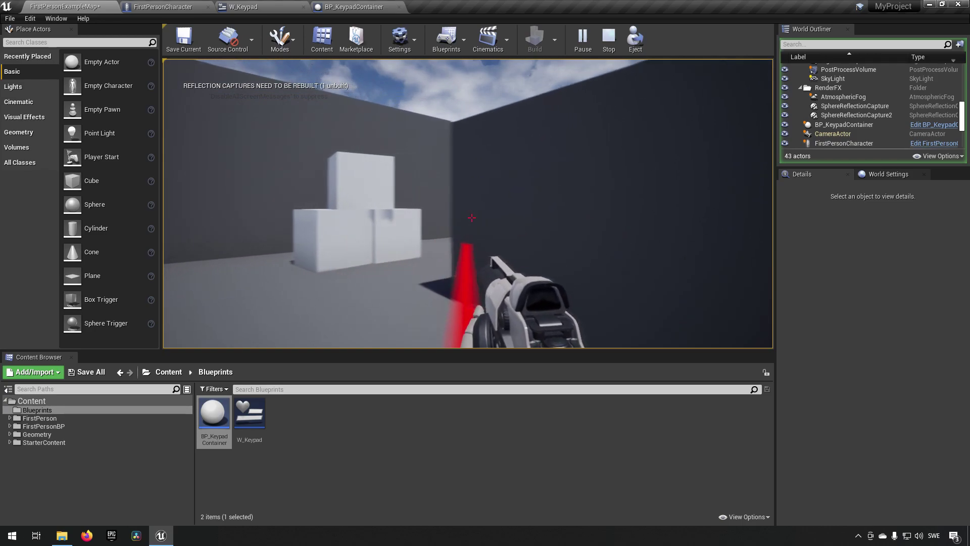
pyautogui.press('w')
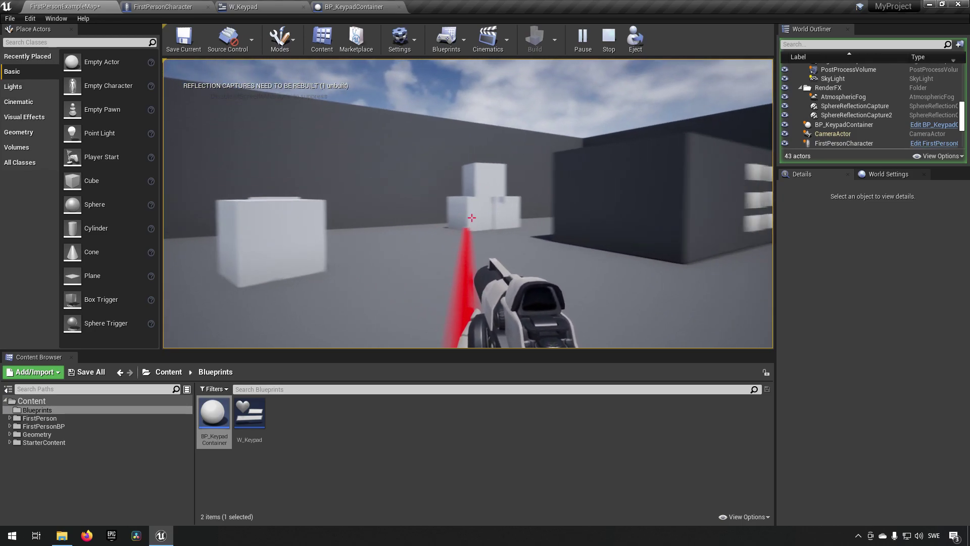
pyautogui.press('w')
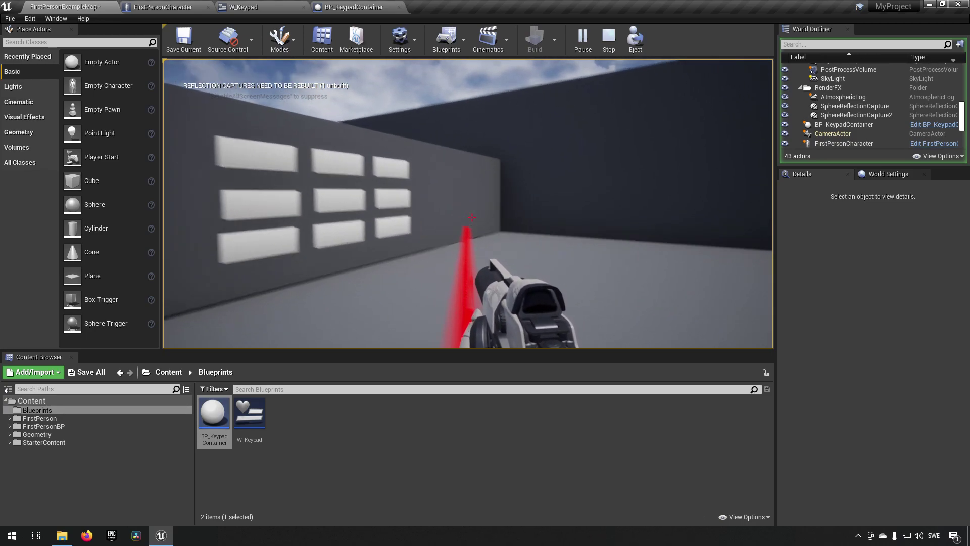
pyautogui.press('w')
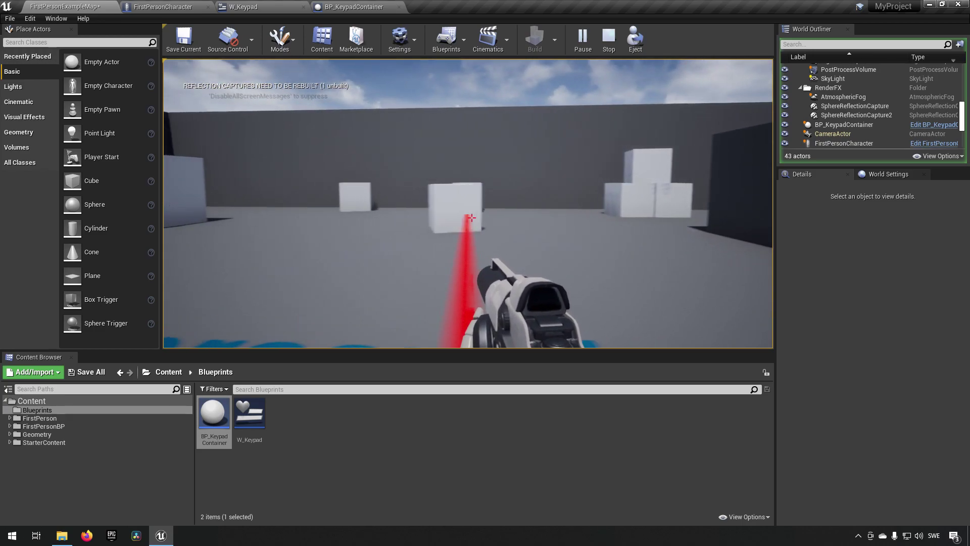
pyautogui.press('s')
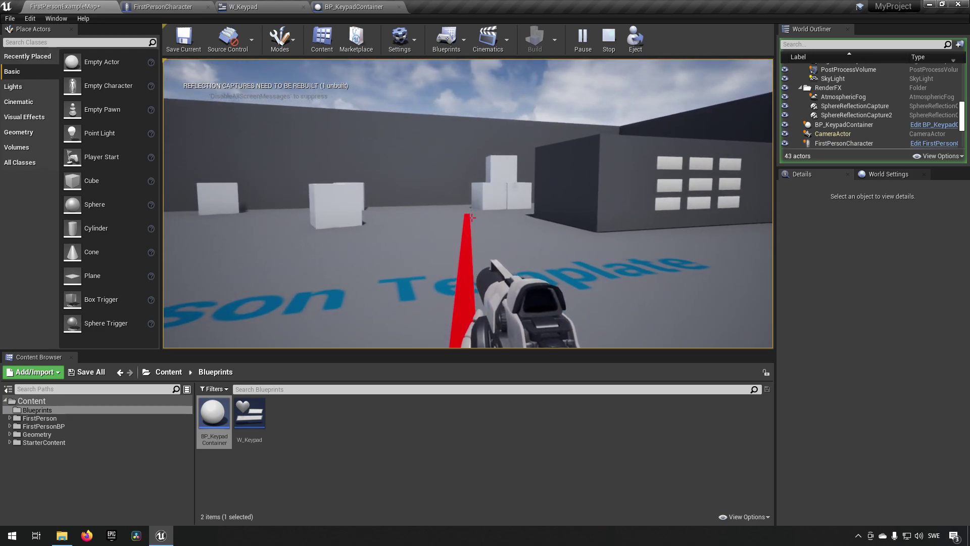
pyautogui.press('w')
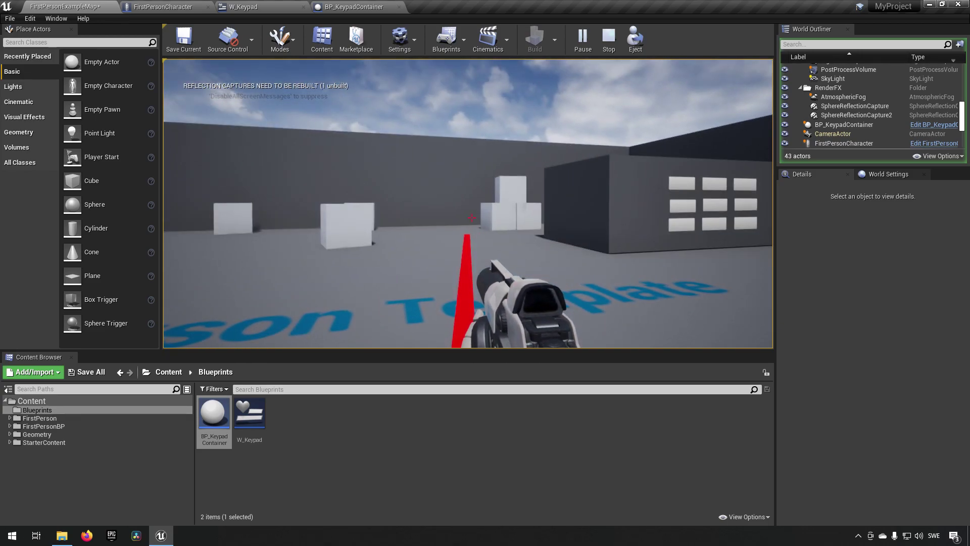
pyautogui.press('Escape')
# - Reattach FirstPersonCharacter's WidgetInteraction component under FP_Gun and recompile the blueprint
pyautogui.click(380, 9)
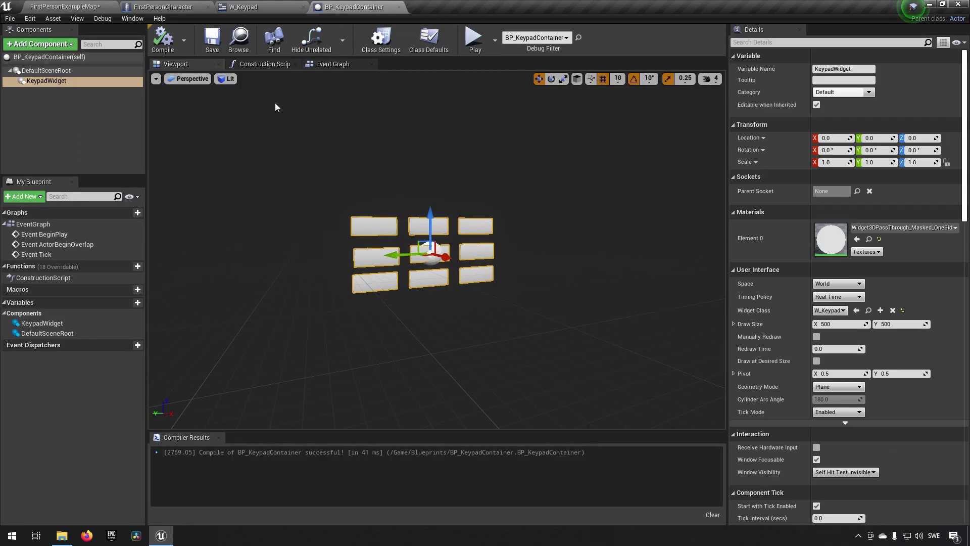
pyautogui.click(159, 7)
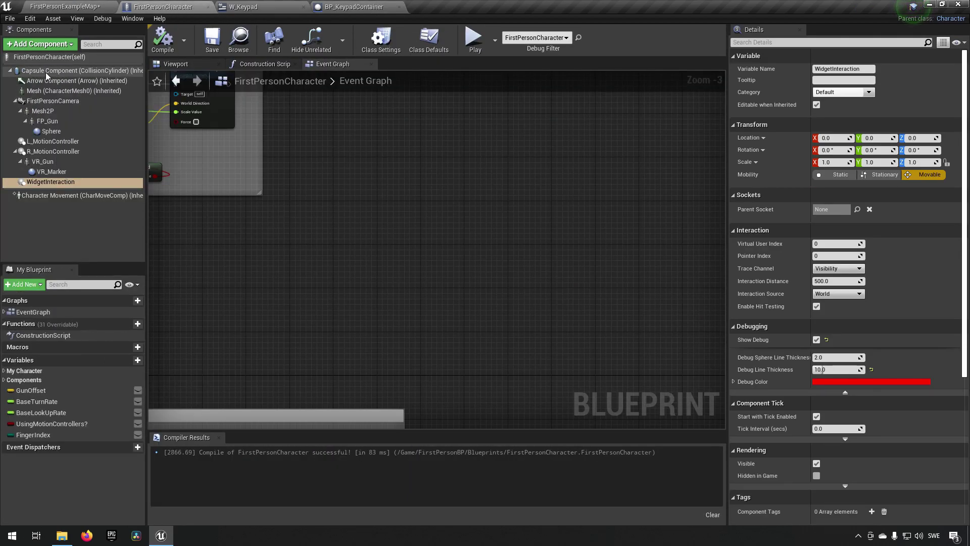
pyautogui.click(45, 75)
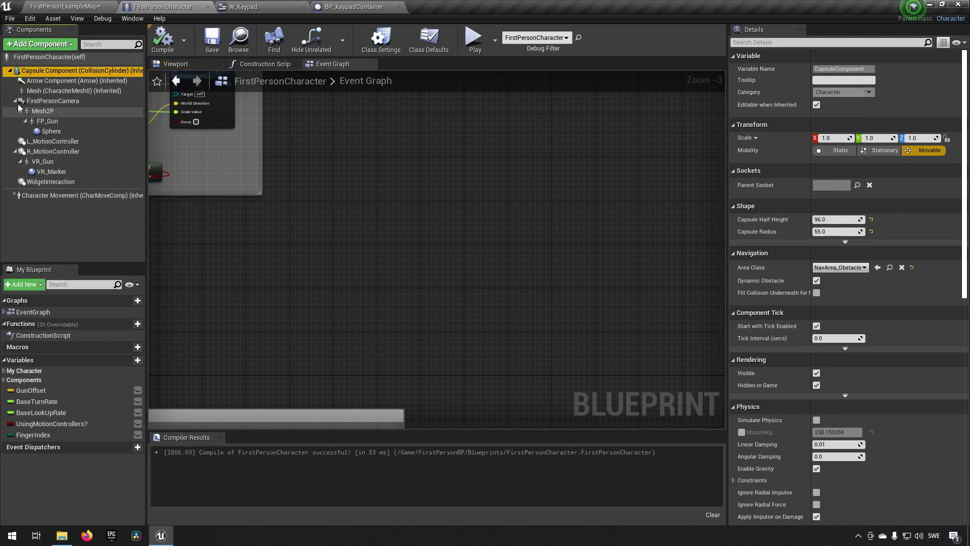
pyautogui.click(46, 107)
pyautogui.moveTo(56, 182); pyautogui.dragTo(68, 98)
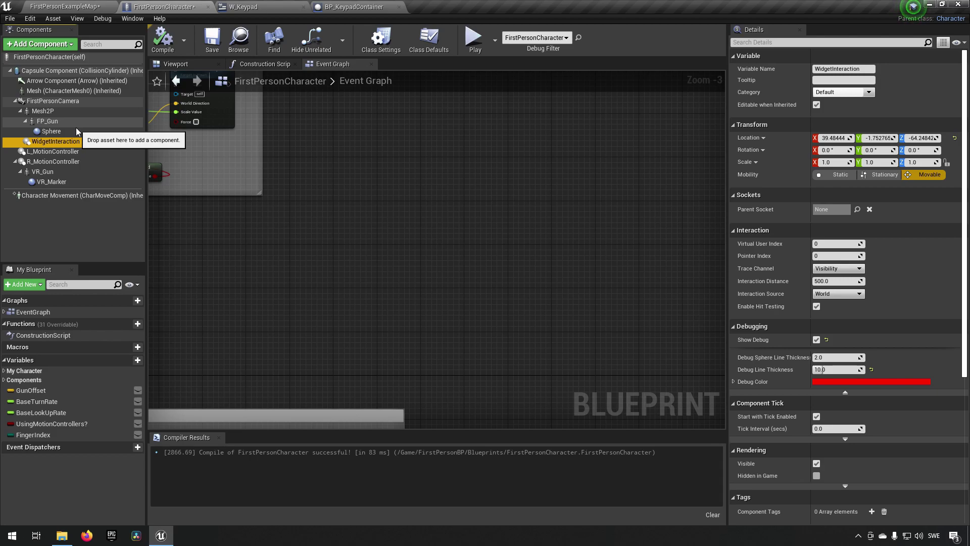
pyautogui.click(153, 46)
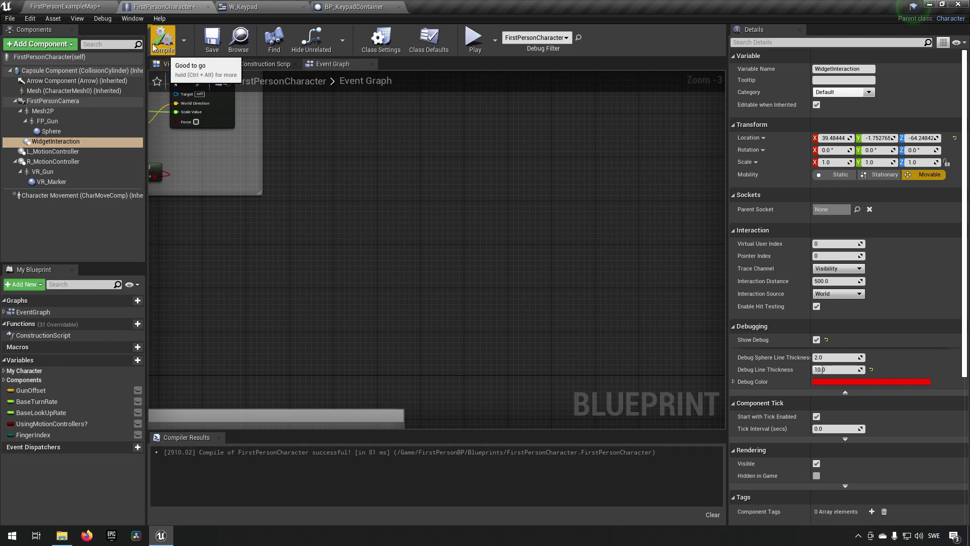
pyautogui.click(91, 5)
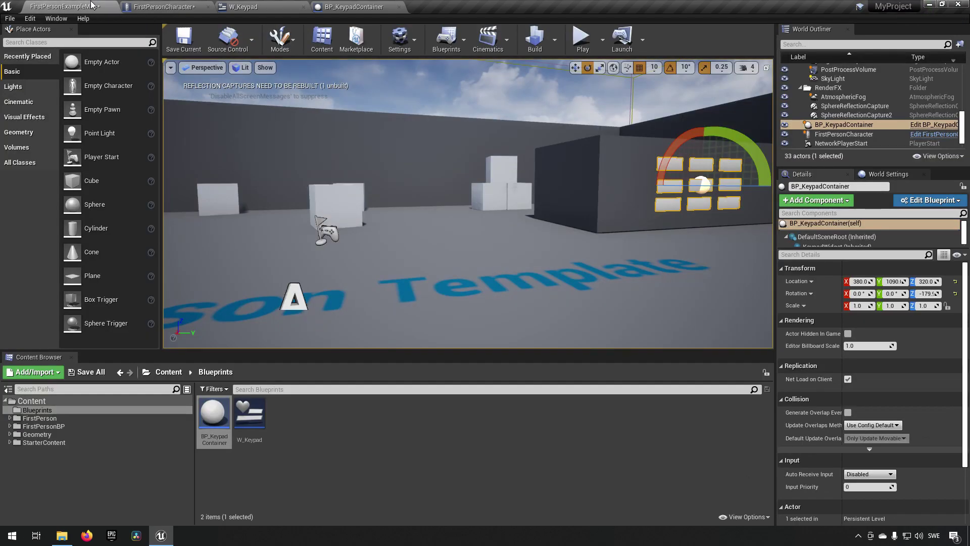
pyautogui.click(584, 37)
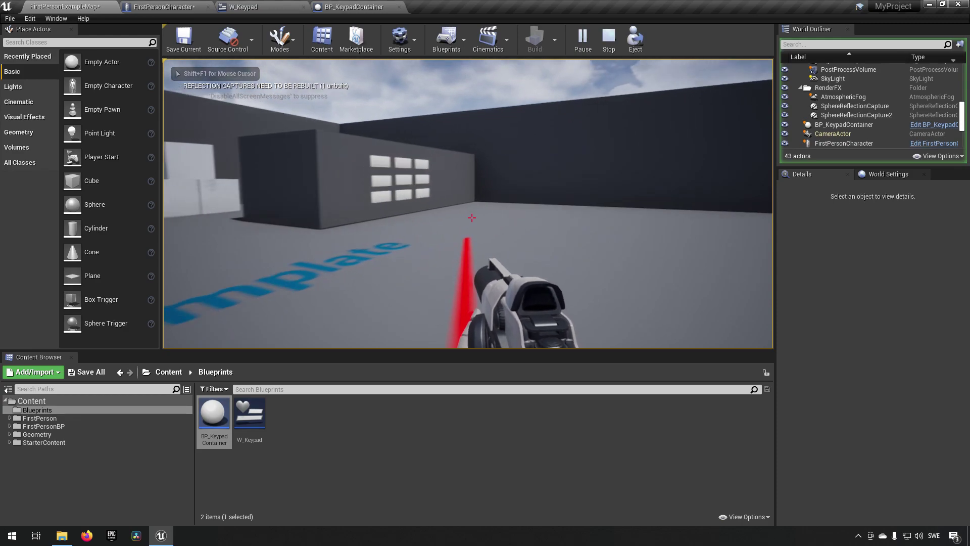
pyautogui.press('w')
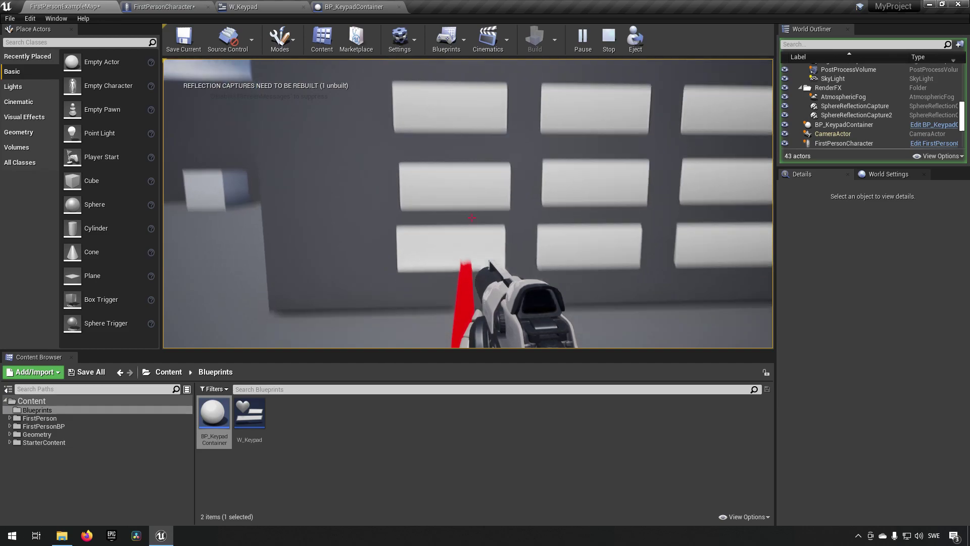
# - Stop the test play and select all nine buttons in the W_Keypad Designer
pyautogui.press('Escape')
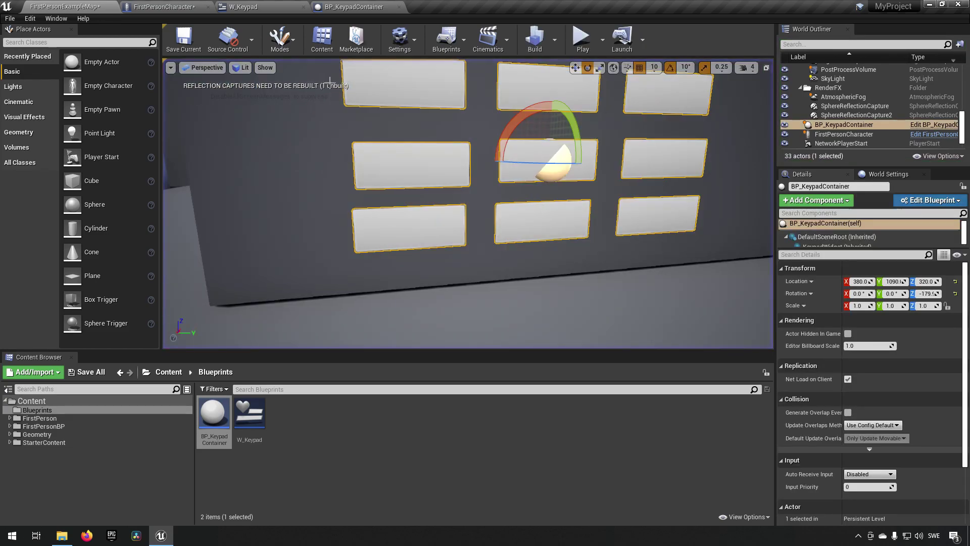
pyautogui.click(282, 7)
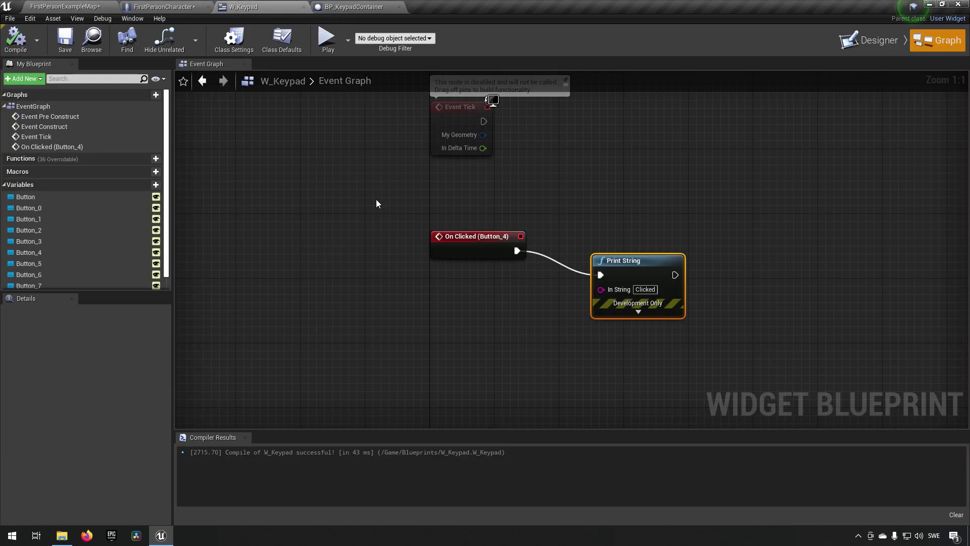
pyautogui.click(852, 47)
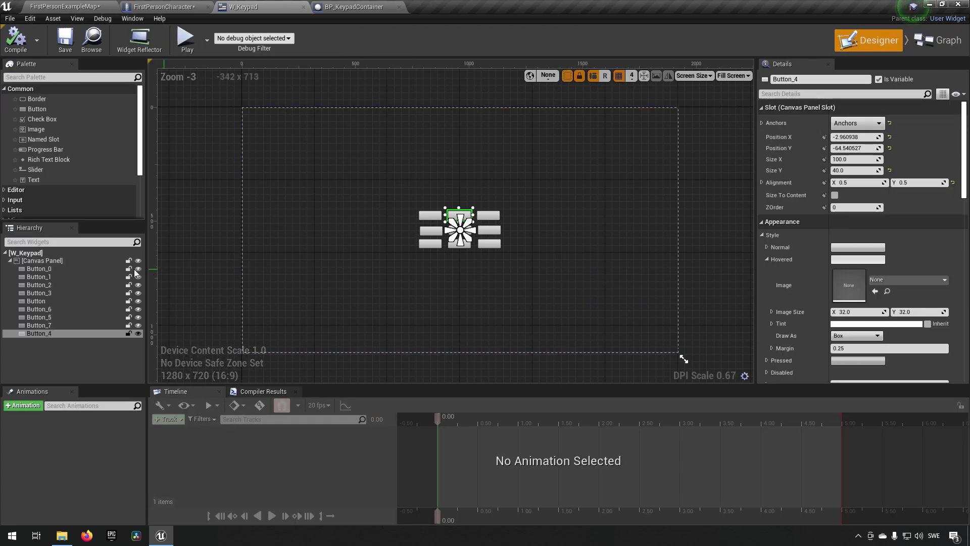
pyautogui.click(53, 270)
pyautogui.keyDown('shift'); pyautogui.click(56, 332); pyautogui.keyUp('shift')
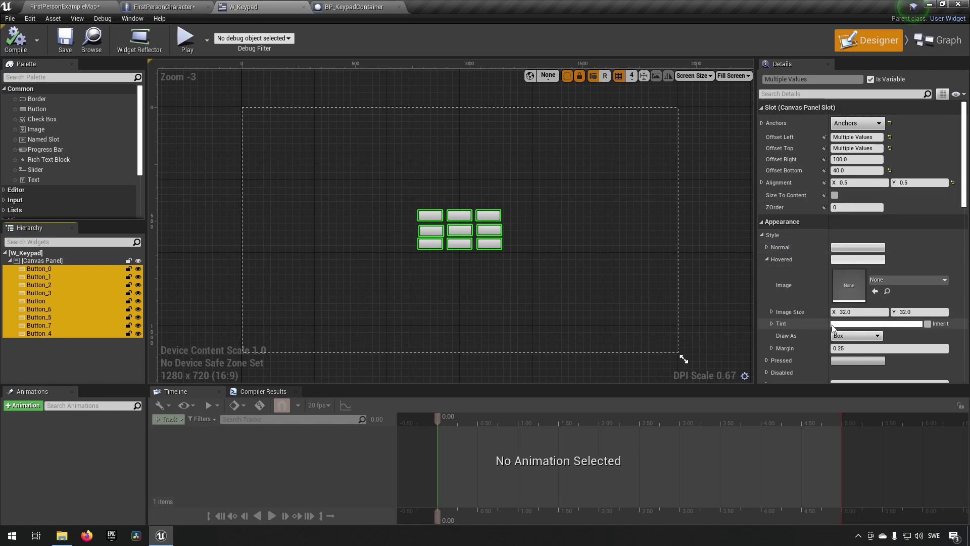
# - Set the buttons' Hovered tint to yellow, then compile, save, and return to the level
pyautogui.click(878, 324)
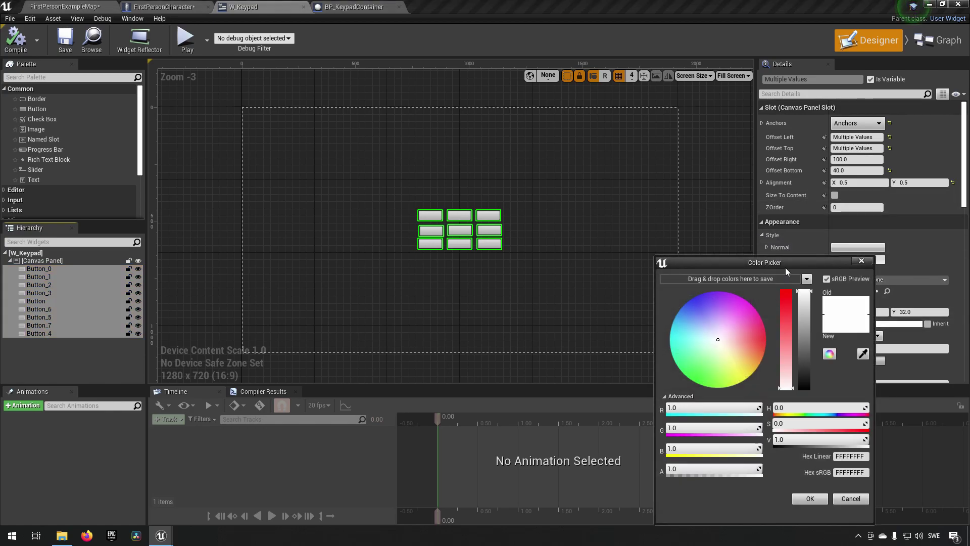
pyautogui.moveTo(782, 268); pyautogui.dragTo(652, 240)
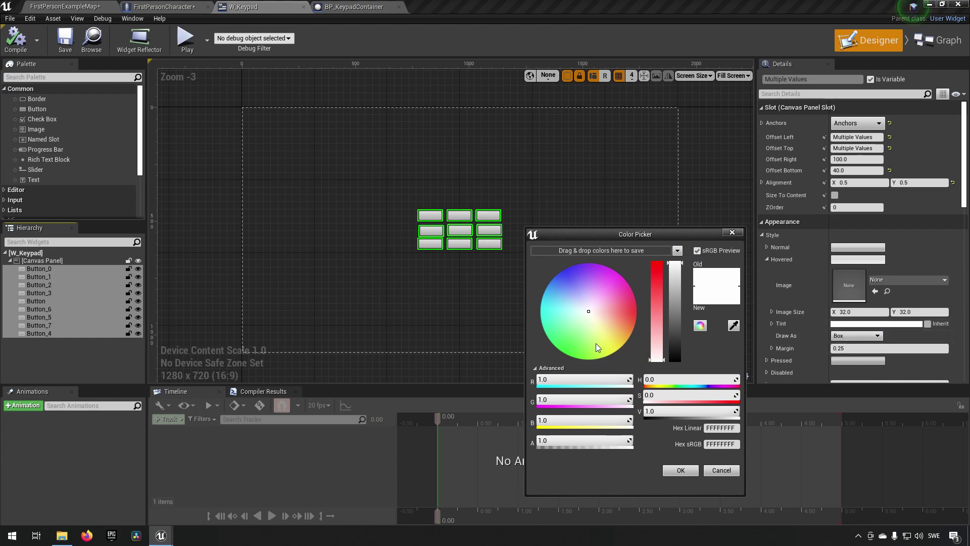
pyautogui.moveTo(602, 348); pyautogui.dragTo(617, 351)
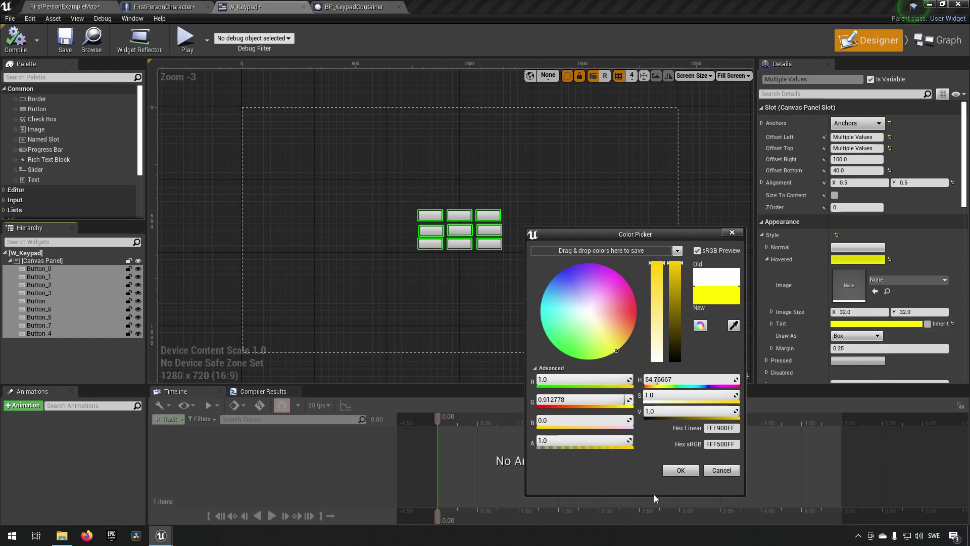
pyautogui.click(682, 470)
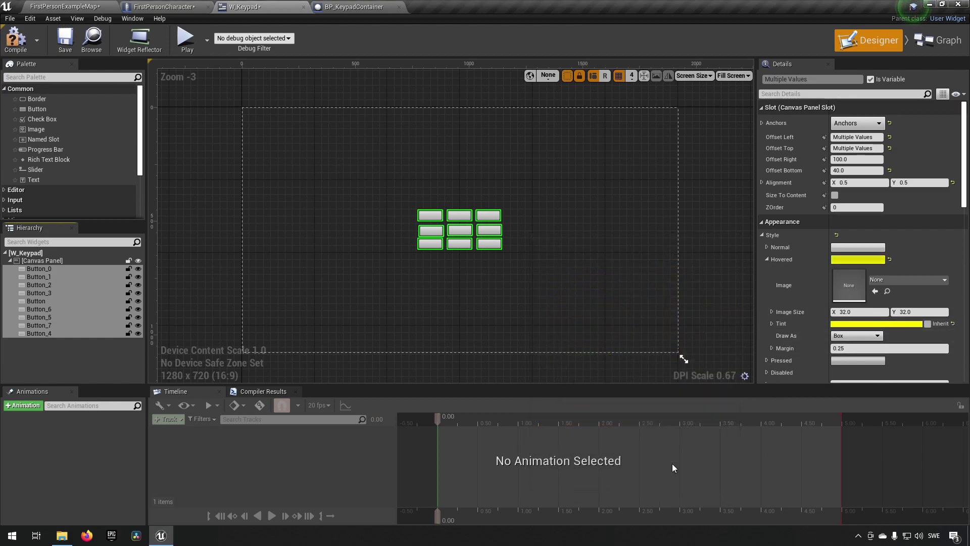
pyautogui.click(15, 39)
pyautogui.click(65, 40)
pyautogui.click(65, 6)
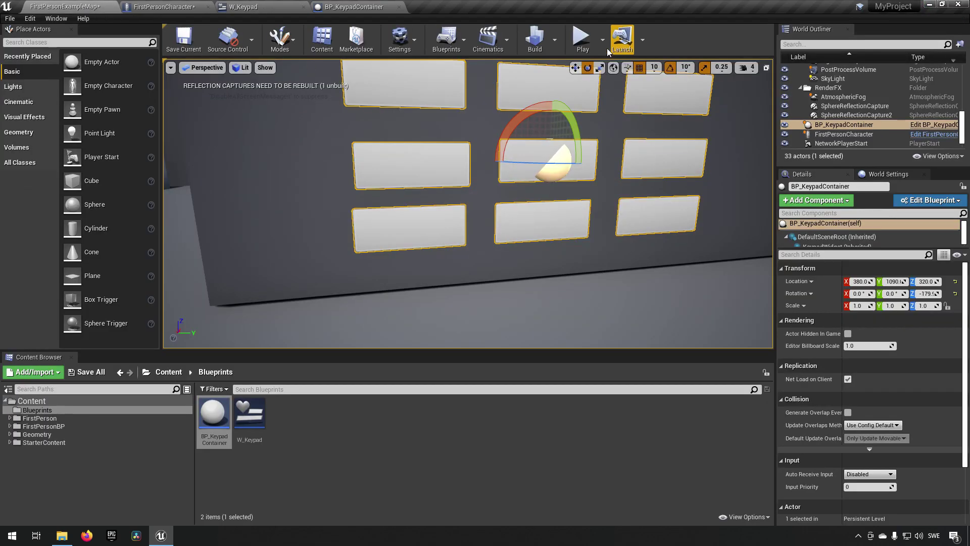
# - Play-test by aiming the laser at keypad buttons to see them turn yellow, then open FirstPersonCharacter
pyautogui.click(583, 40)
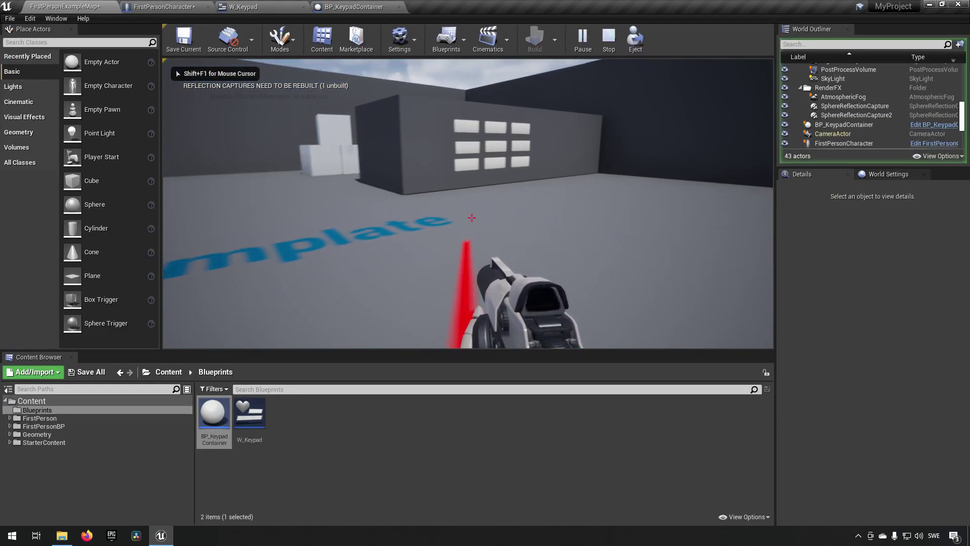
pyautogui.press('w')
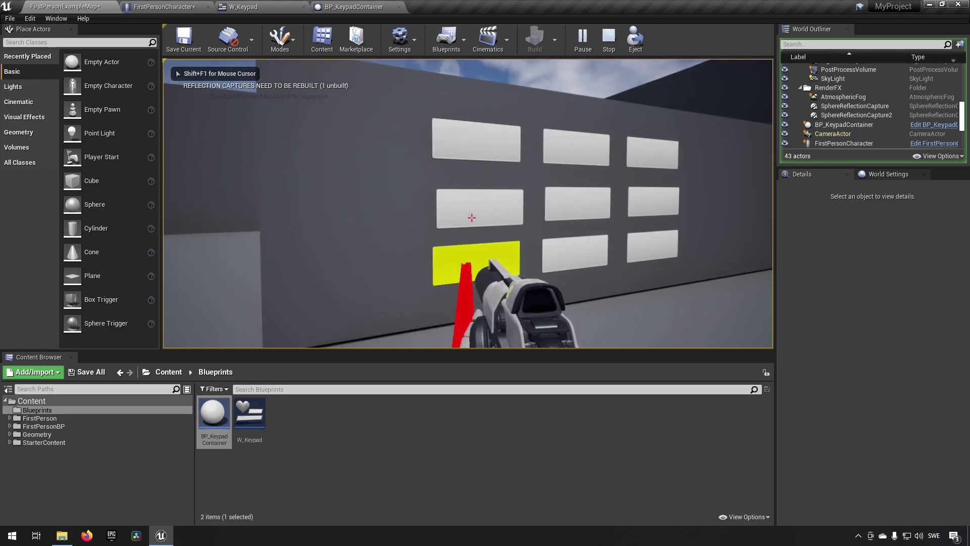
pyautogui.press('w')
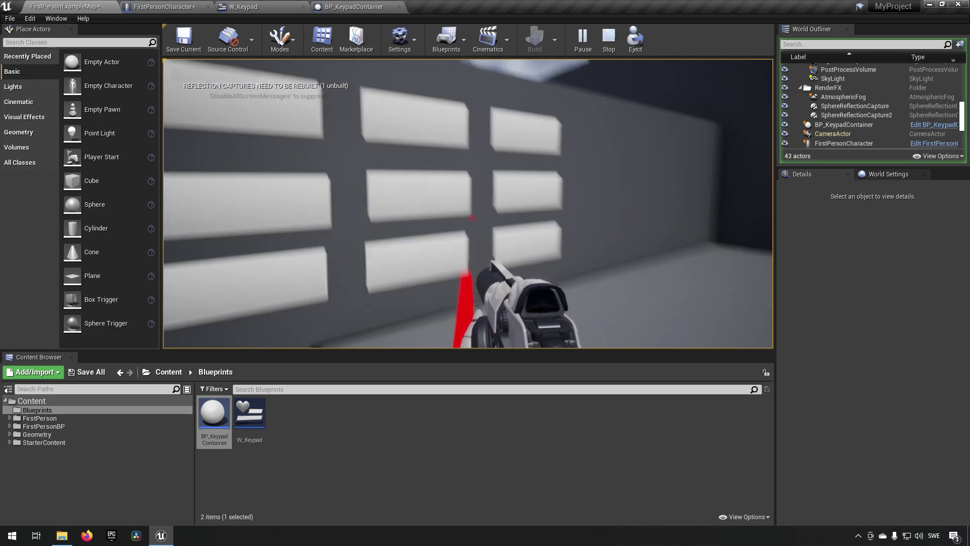
pyautogui.press('w')
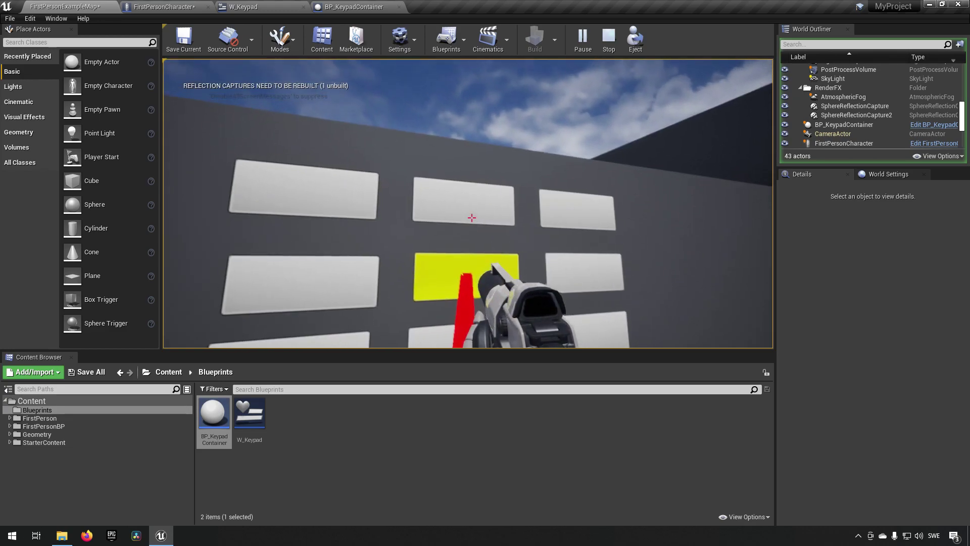
pyautogui.press('w')
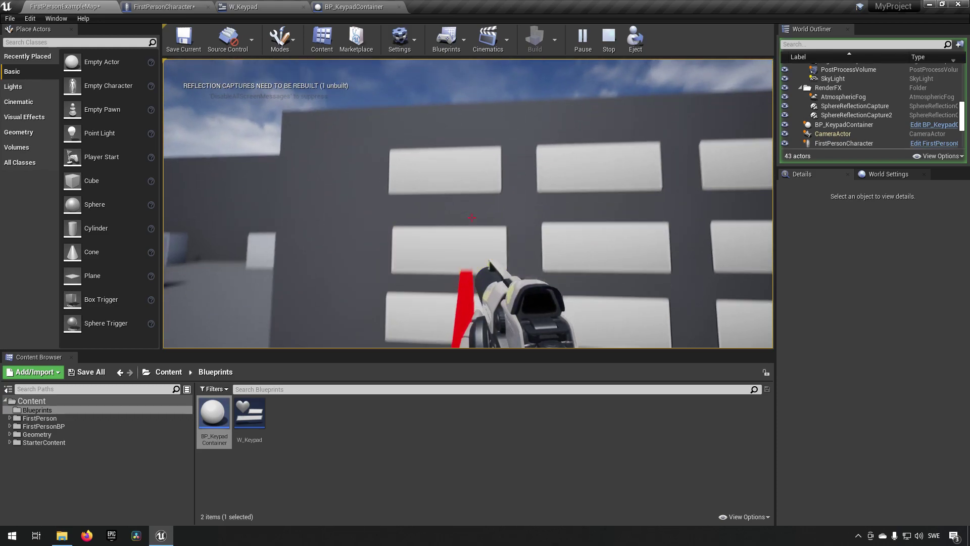
pyautogui.press('a')
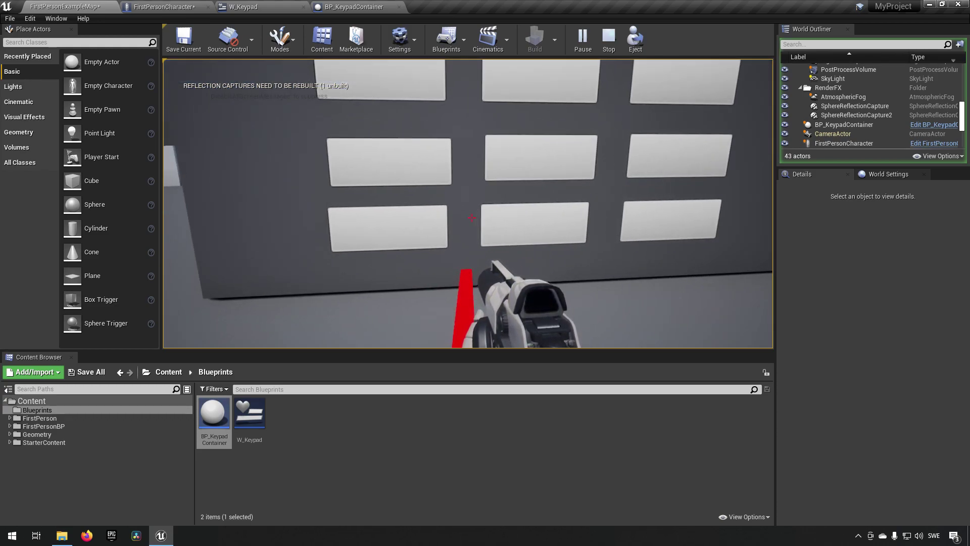
pyautogui.press('s')
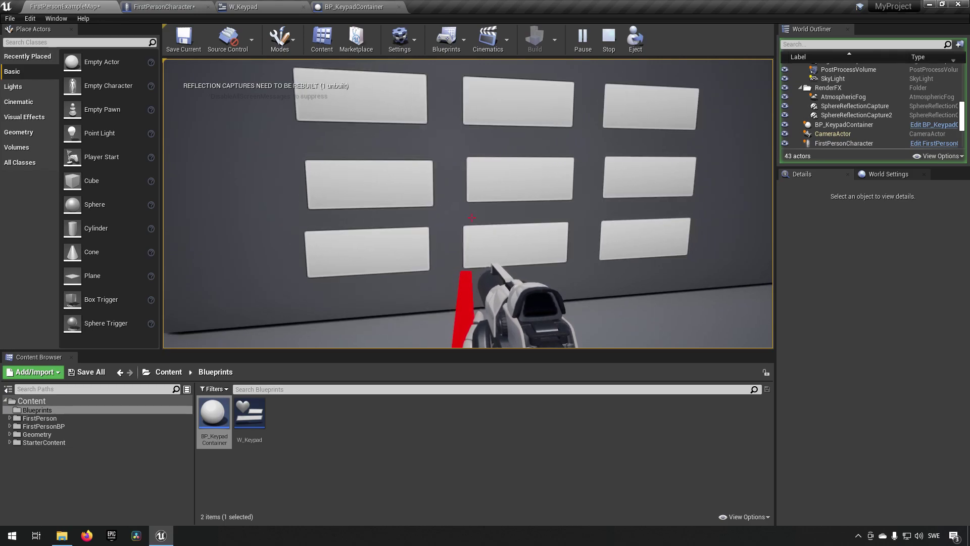
pyautogui.press('s')
pyautogui.press('w')
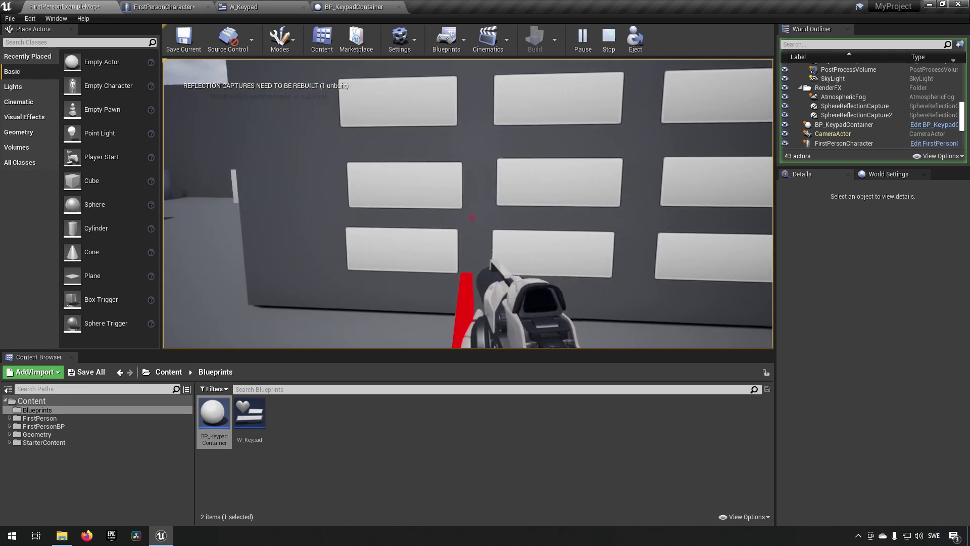
pyautogui.press('Escape')
pyautogui.click(163, 6)
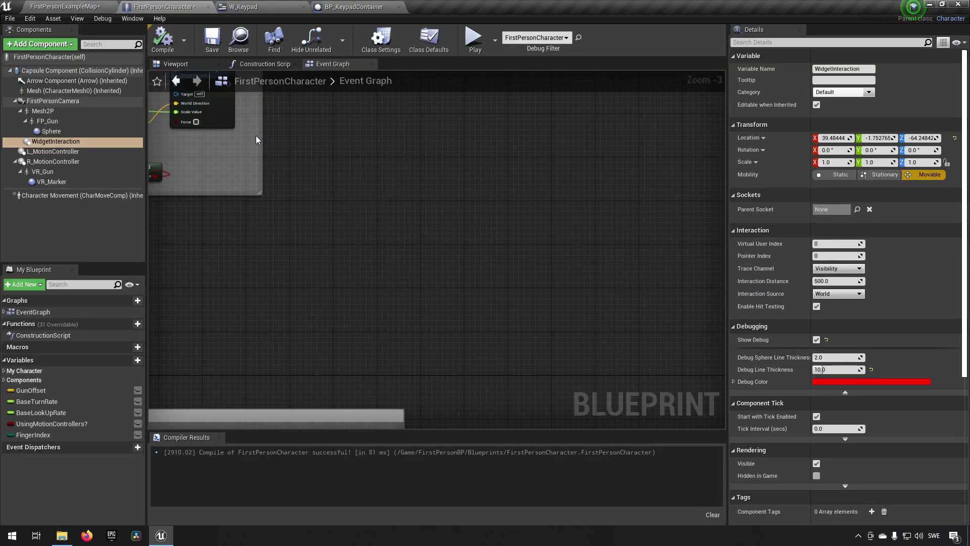
# - Click into the WidgetInteraction's Interaction Distance field, currently 500.0
pyautogui.click(839, 281)
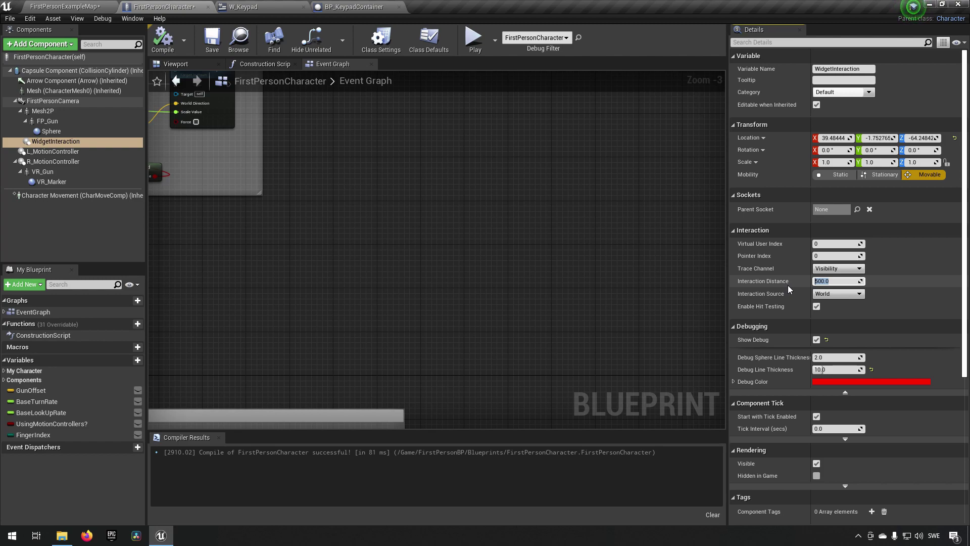